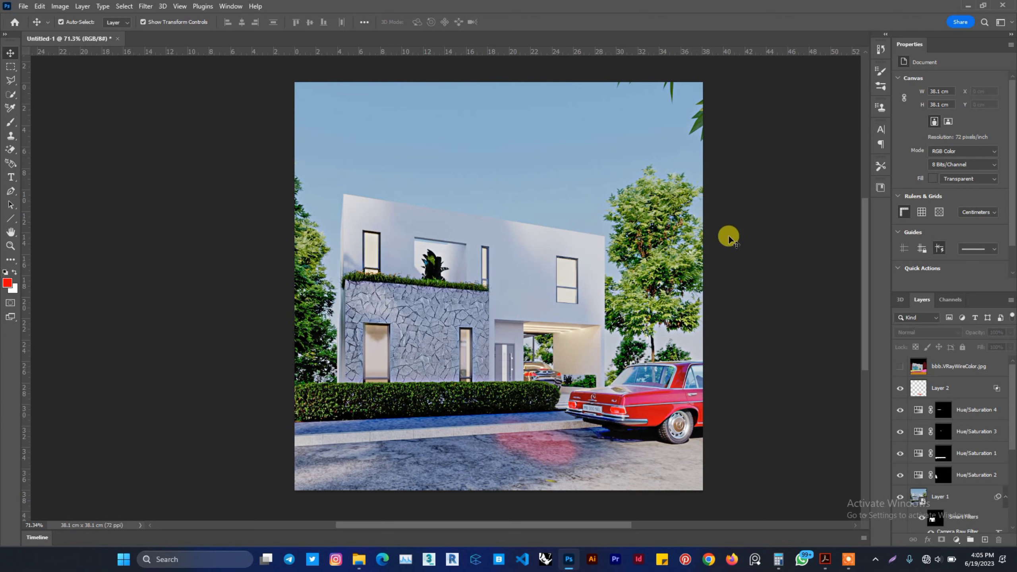
- Check that Enable Preserve Details 2.0 Upscale is turned on in the Technology Previews preferences and accept the settings
left_click(40, 6)
mouse_move(125, 452)
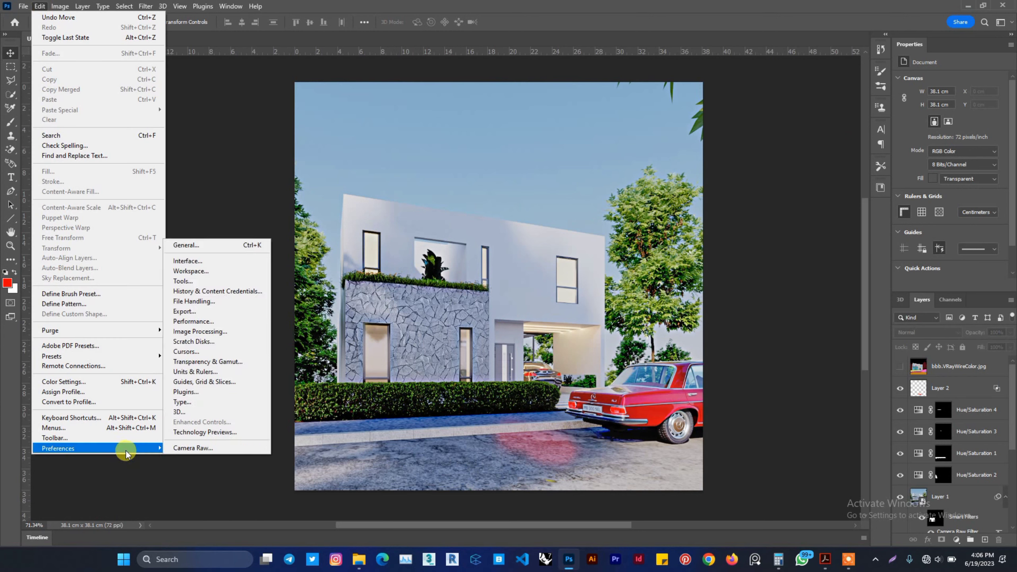
left_click(213, 433)
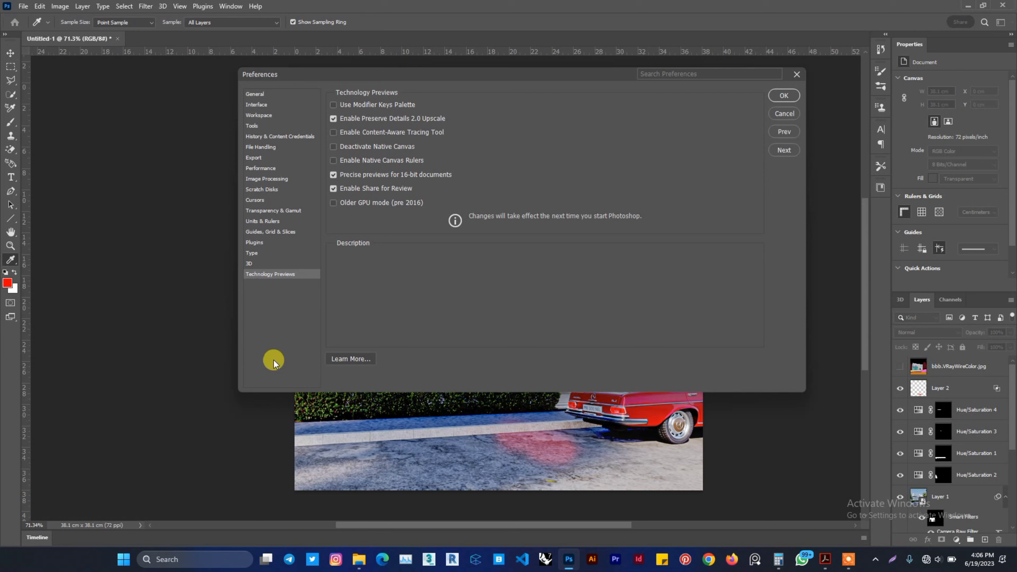
mouse_move(335, 119)
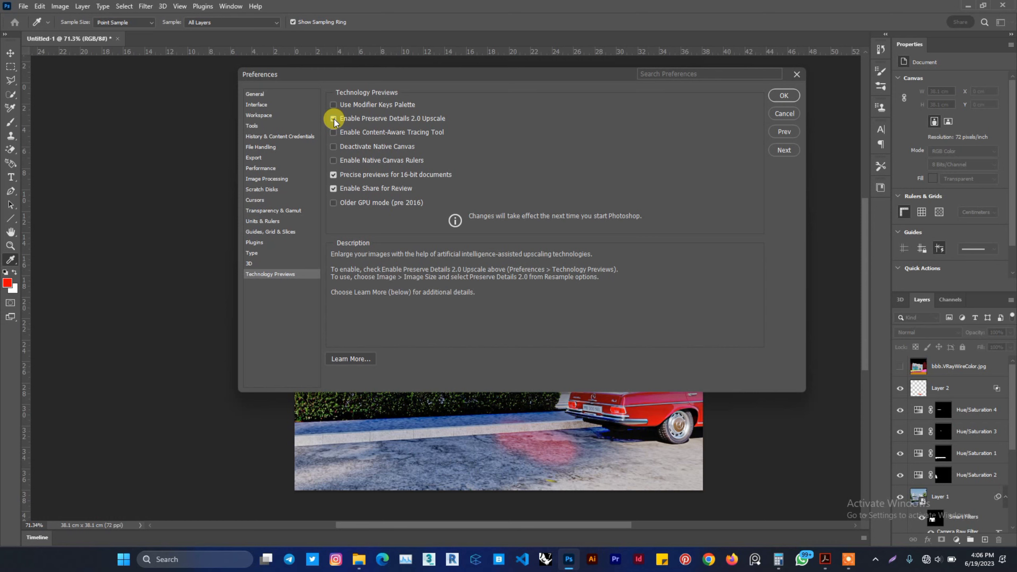
left_click(784, 96)
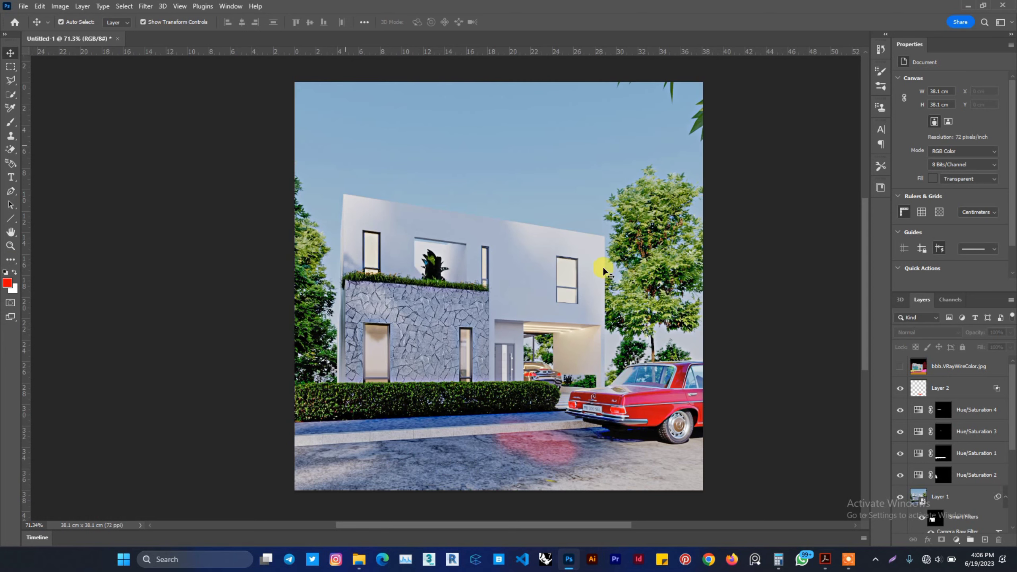
- Open the document's Image Size settings, keeping the width in pixels and Preserve Details 2.0 as the resampling method
left_click(944, 366)
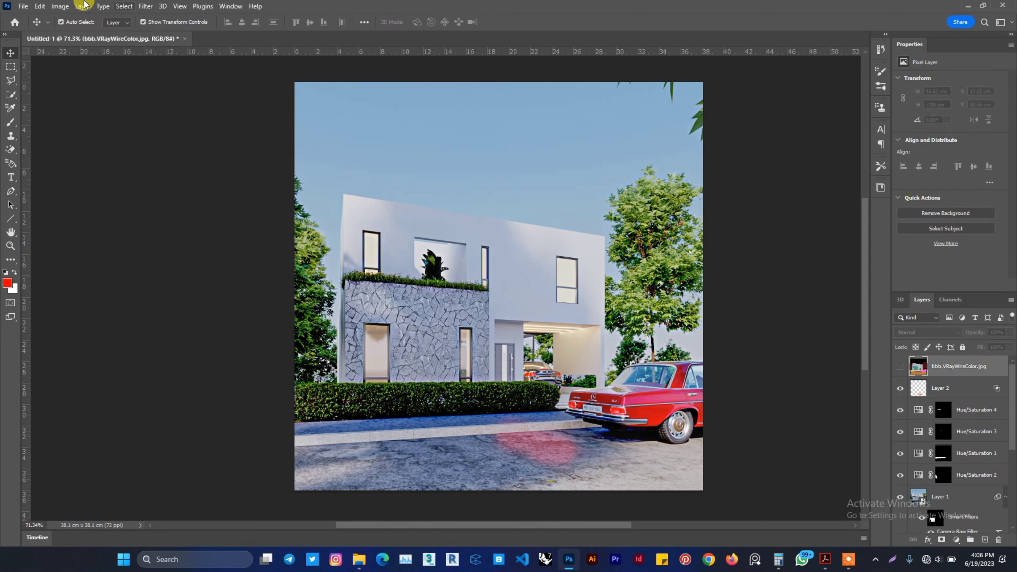
left_click(60, 6)
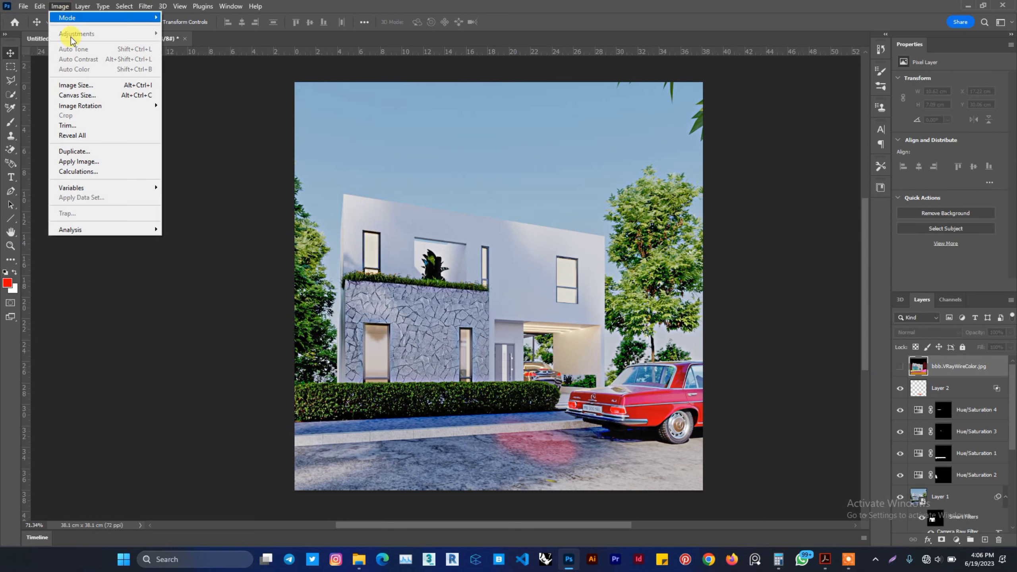
left_click(83, 87)
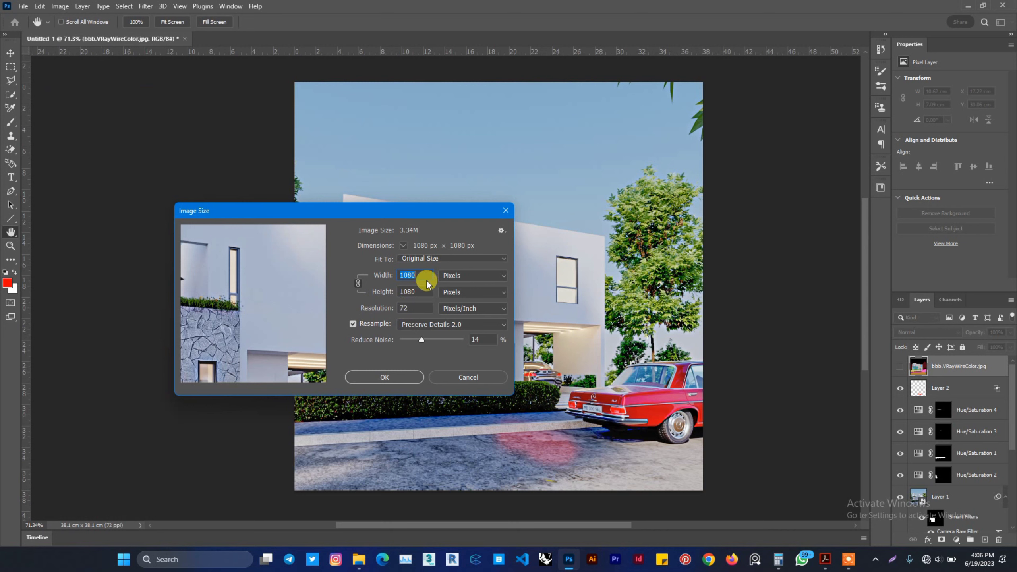
left_click(450, 277)
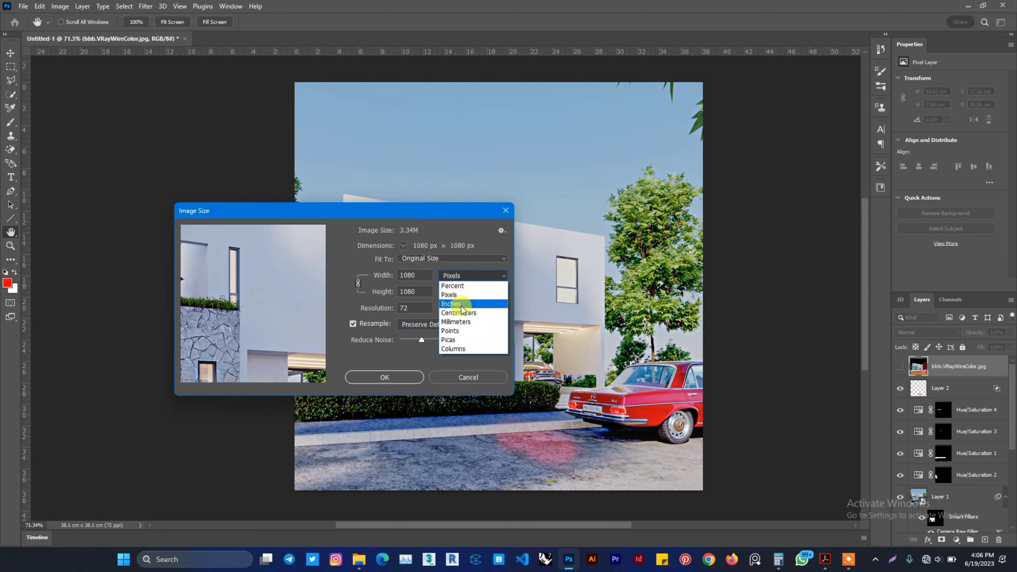
left_click(456, 275)
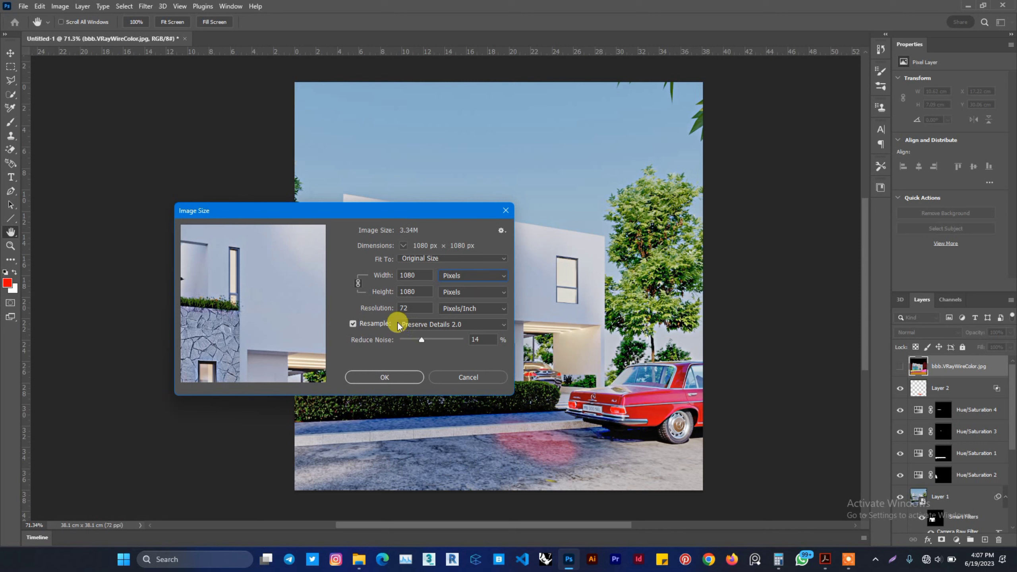
left_click(406, 328)
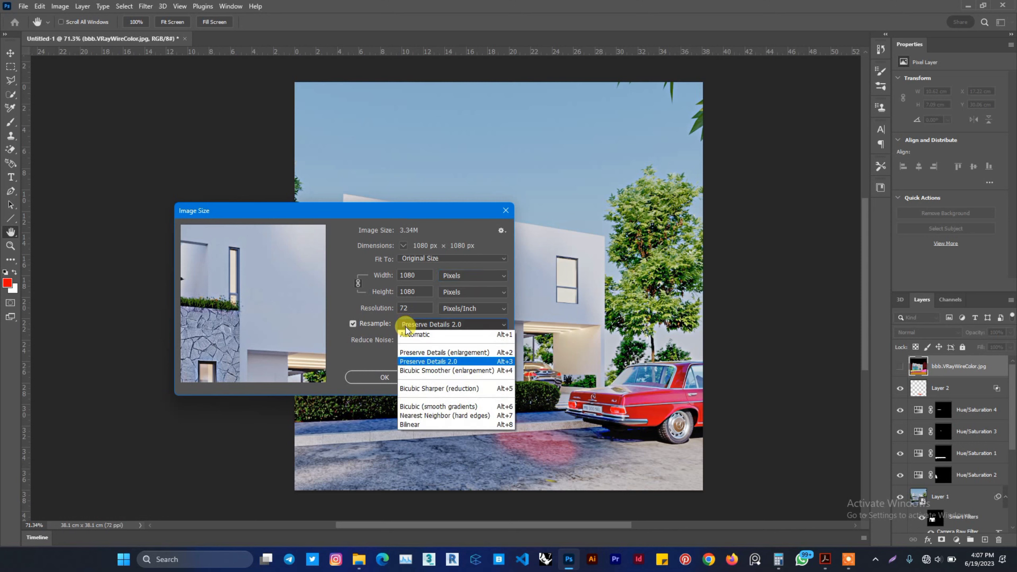
left_click(339, 309)
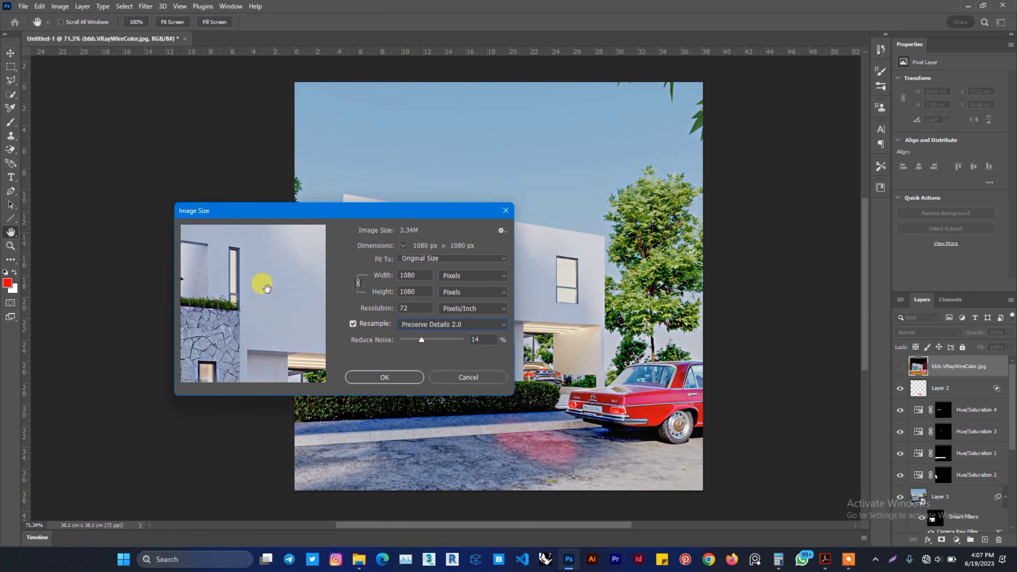
- Set the image resolution to 300 pixels/inch and inspect the balcony planting and stone wall in the preview
left_click_drag(272, 288, 248, 336)
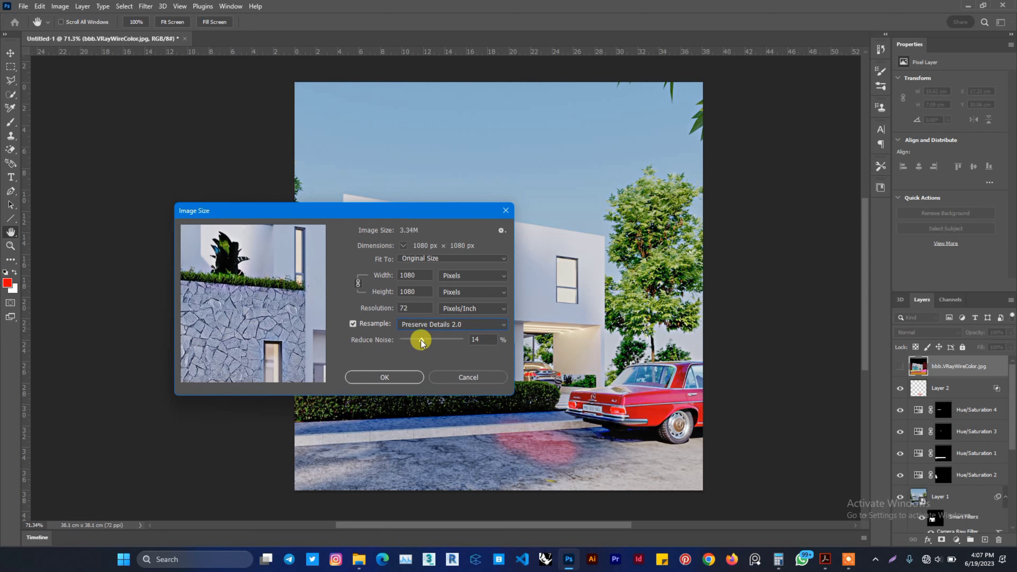
left_click(411, 307)
left_click_drag(411, 308, 391, 311)
type("300")
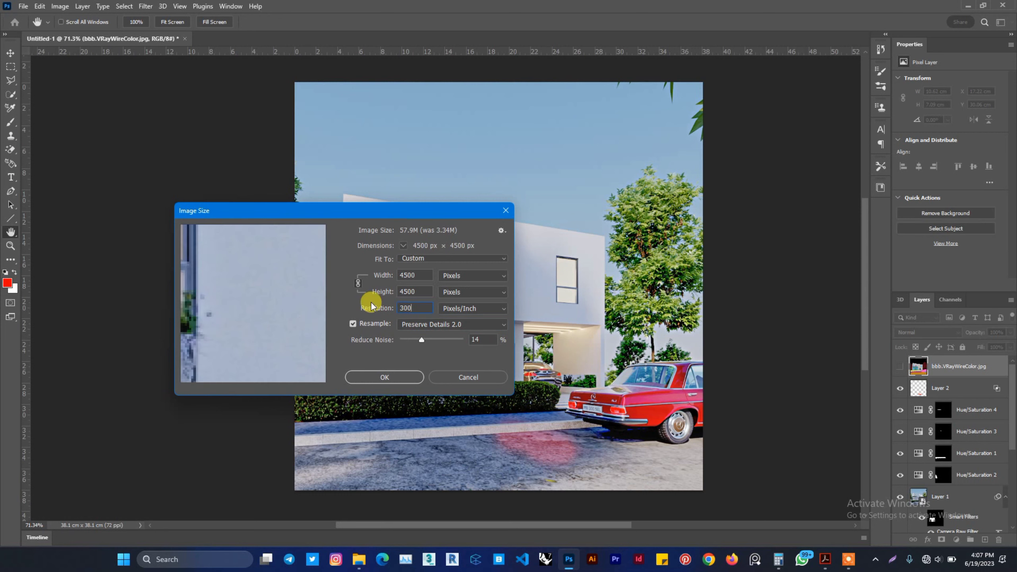
left_click_drag(200, 325, 303, 297)
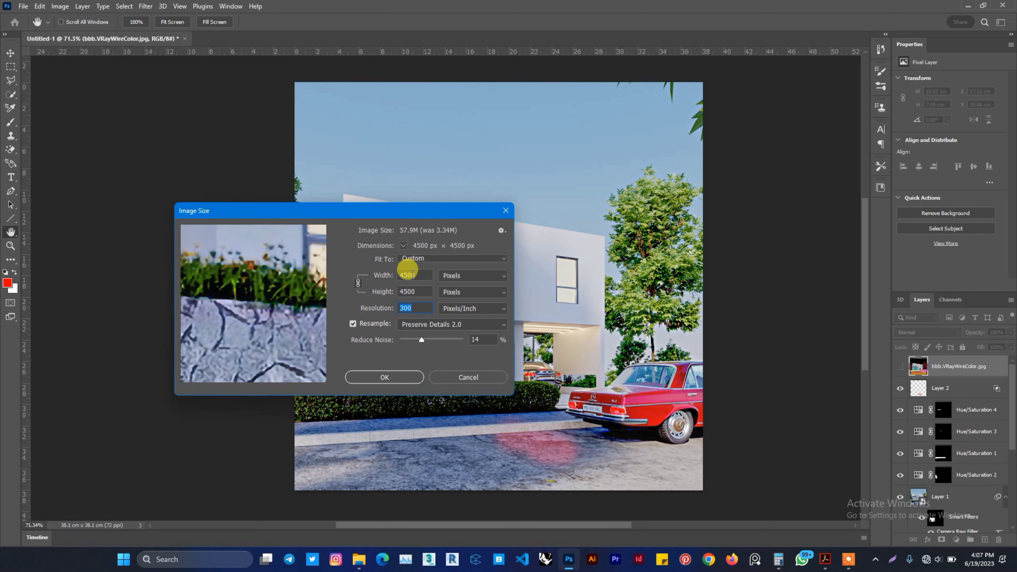
left_click_drag(254, 308, 268, 256)
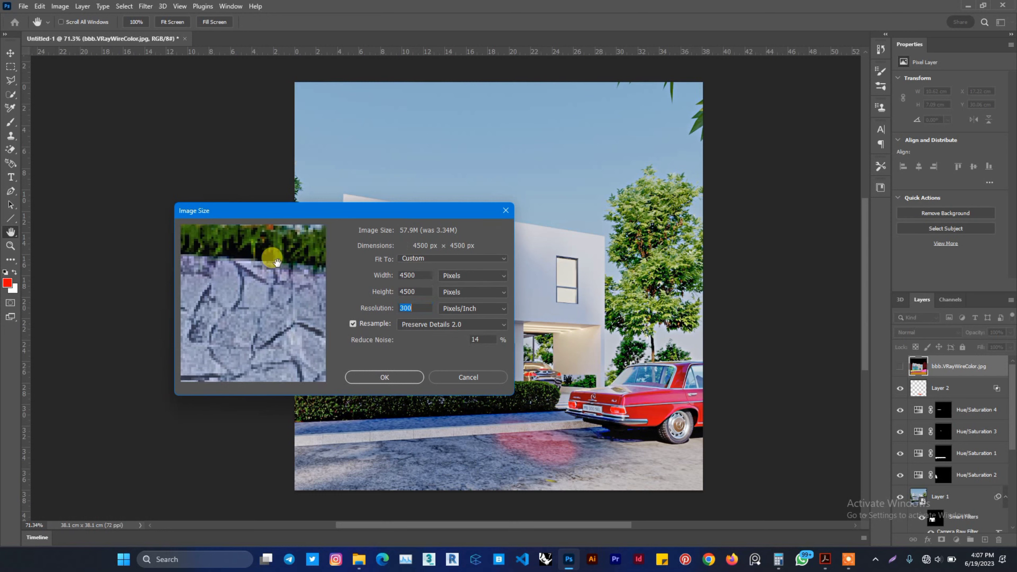
left_click_drag(258, 331, 250, 286)
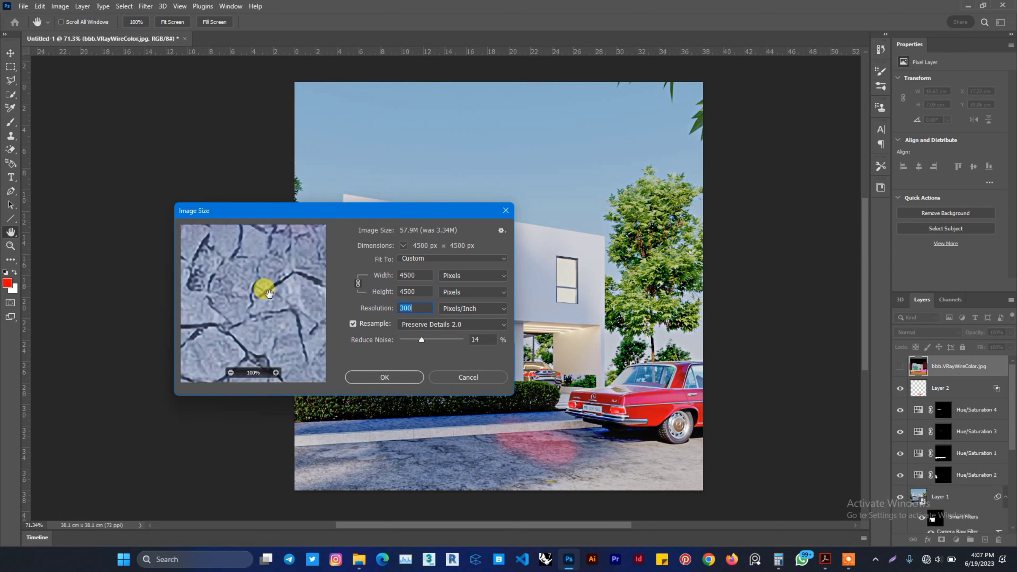
- Set Reduce Noise to 7% and examine the stone texture and the plain wall in the preview
left_click(412, 342)
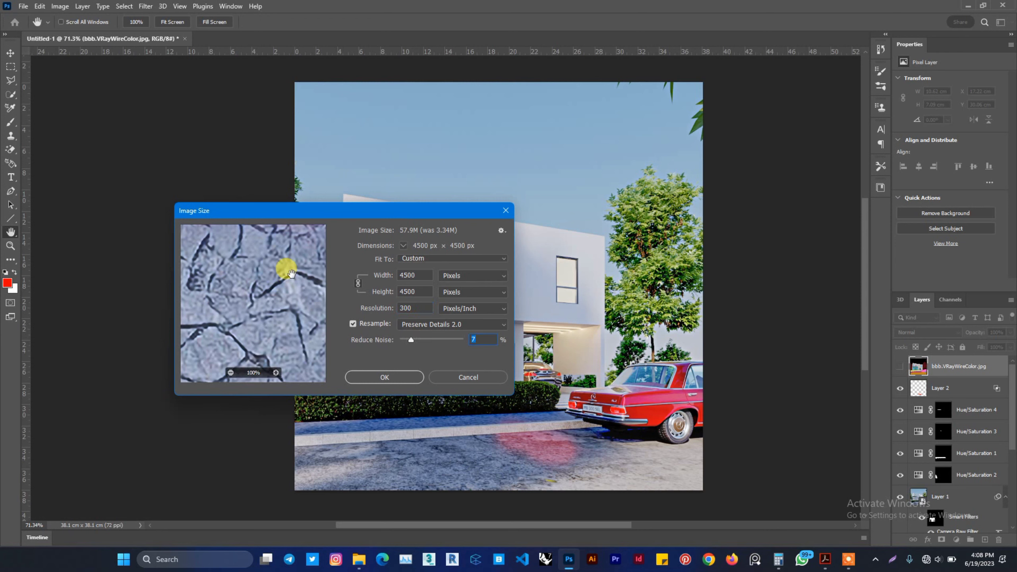
mouse_move(293, 261)
left_mouse_down()
mouse_move(284, 254)
mouse_move(284, 272)
left_mouse_up()
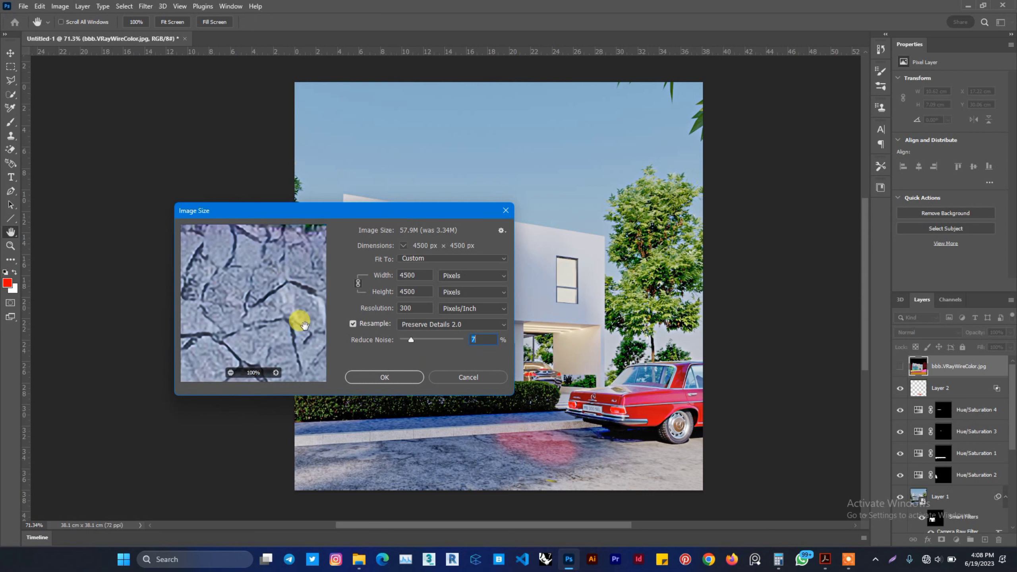
left_click_drag(277, 281, 256, 325)
left_click_drag(284, 283, 263, 355)
left_click_drag(278, 294, 200, 269)
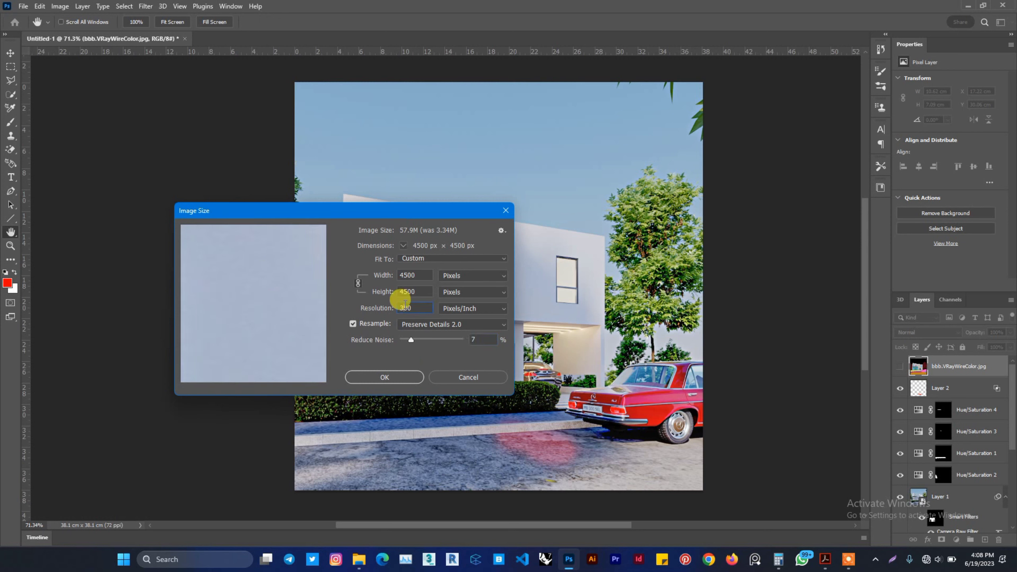
- Try a resolution of 600 pixels/inch with Reduce Noise at 0%, inspecting the window and planting in the preview
double_click(397, 308)
type("600")
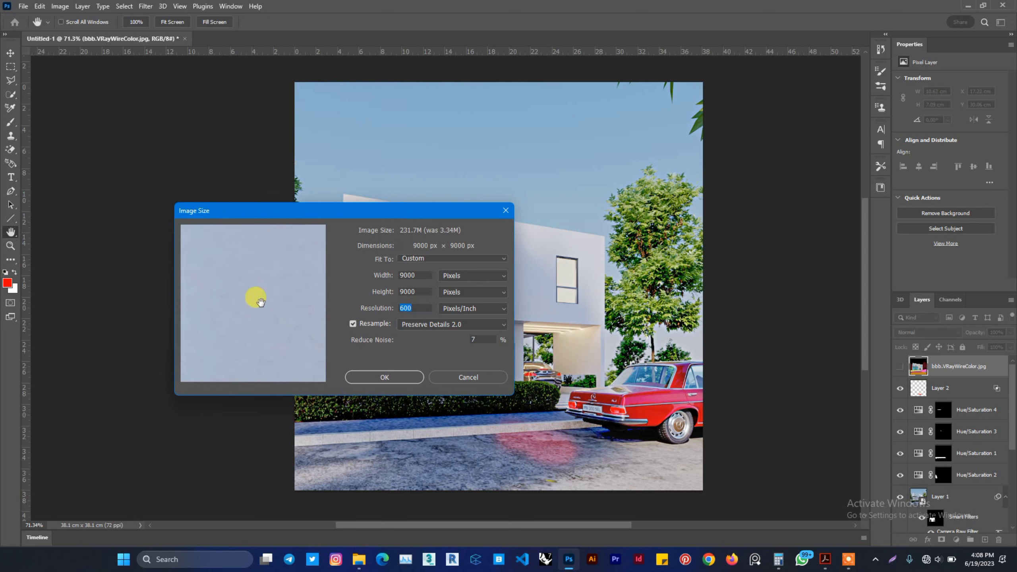
mouse_move(257, 296)
left_mouse_down()
mouse_move(243, 339)
mouse_move(302, 275)
mouse_move(256, 305)
left_mouse_up()
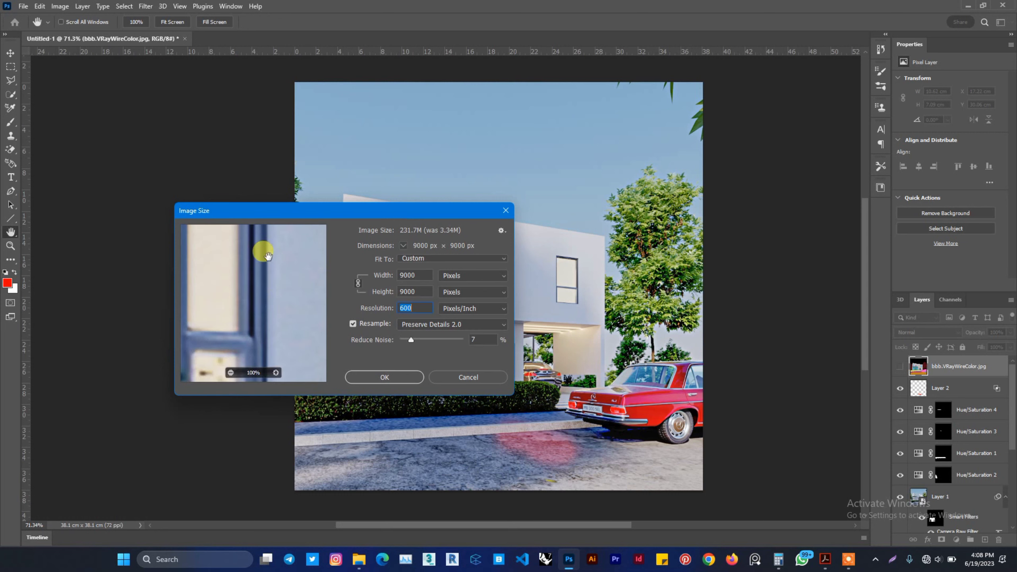
left_click_drag(264, 254, 245, 291)
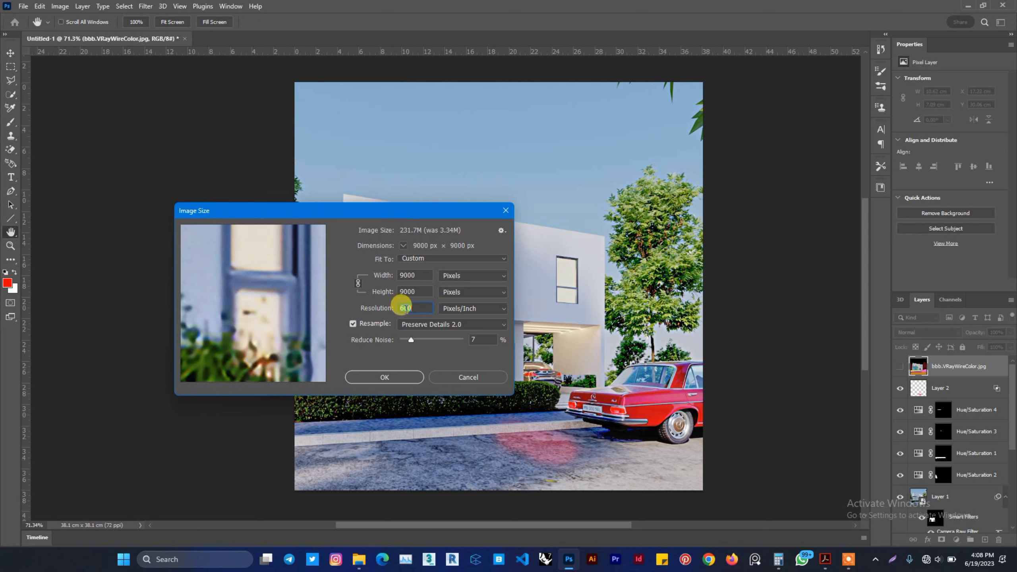
mouse_move(267, 317)
left_mouse_down()
mouse_move(254, 311)
mouse_move(255, 326)
mouse_move(265, 316)
left_mouse_up()
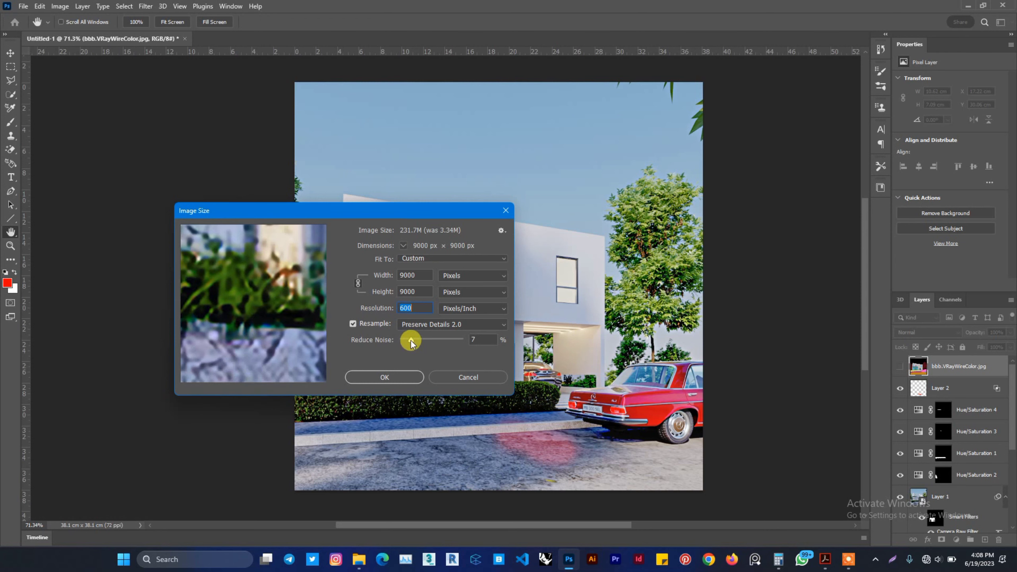
left_click_drag(411, 341, 396, 341)
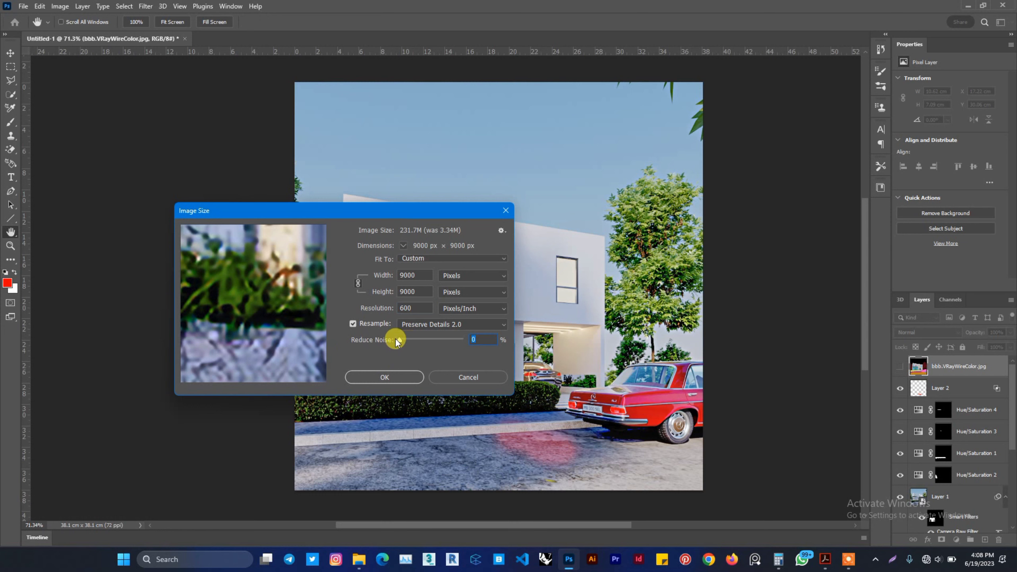
- Set the resolution to 300 pixels/inch and Reduce Noise to 5%, and apply the new image size
left_click(395, 308)
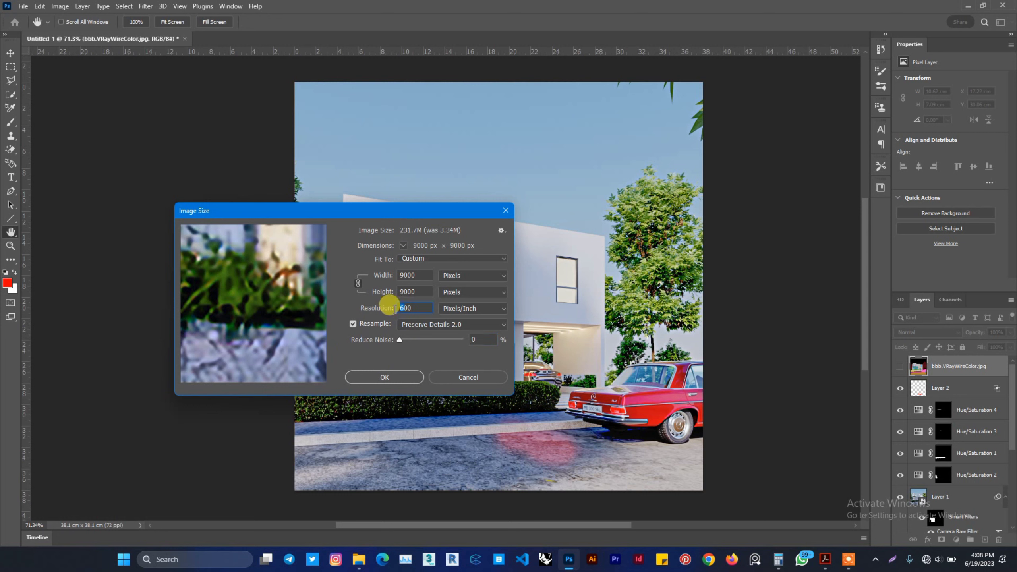
type("3")
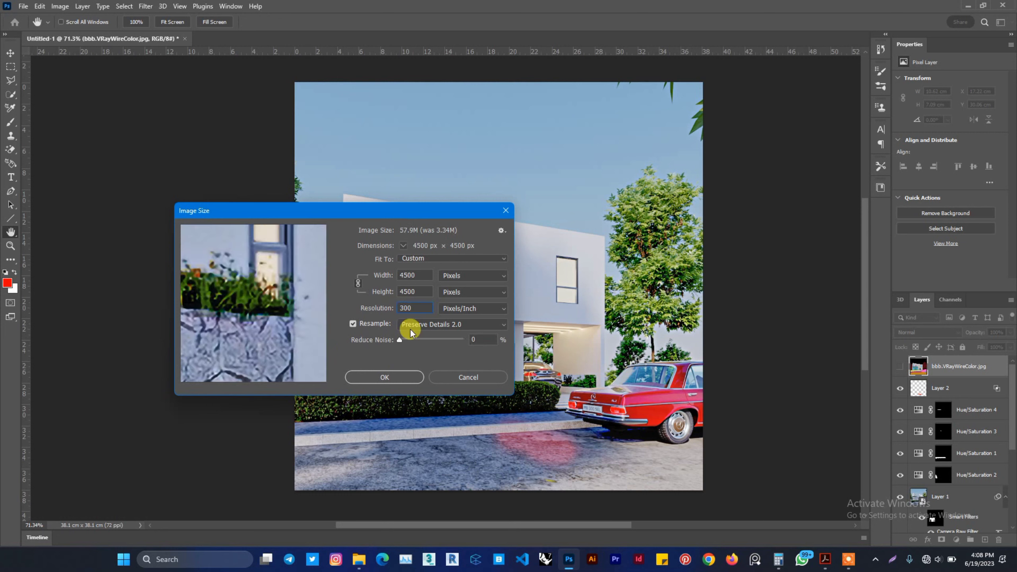
left_click_drag(289, 315, 299, 301)
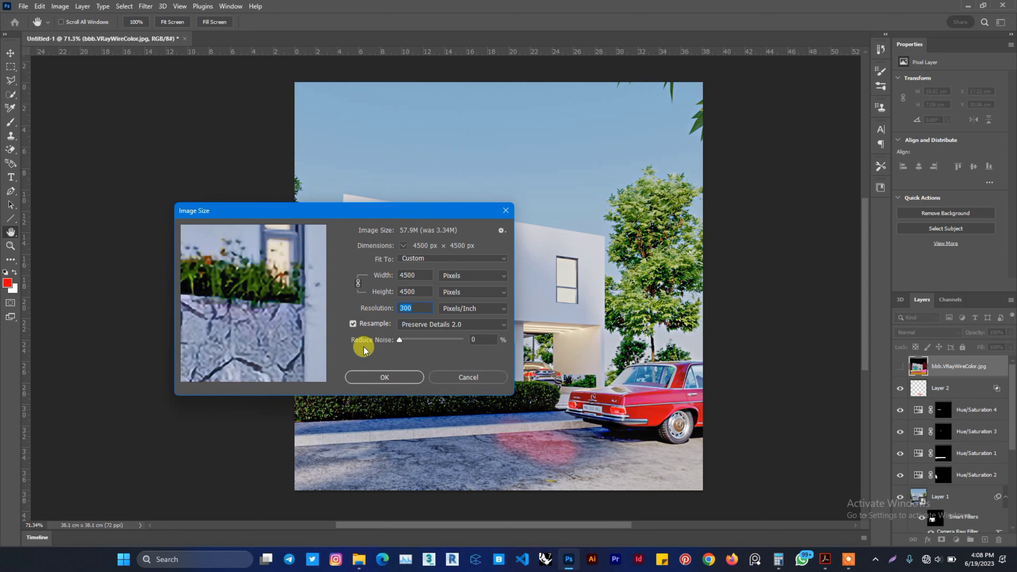
left_click_drag(296, 343, 307, 318)
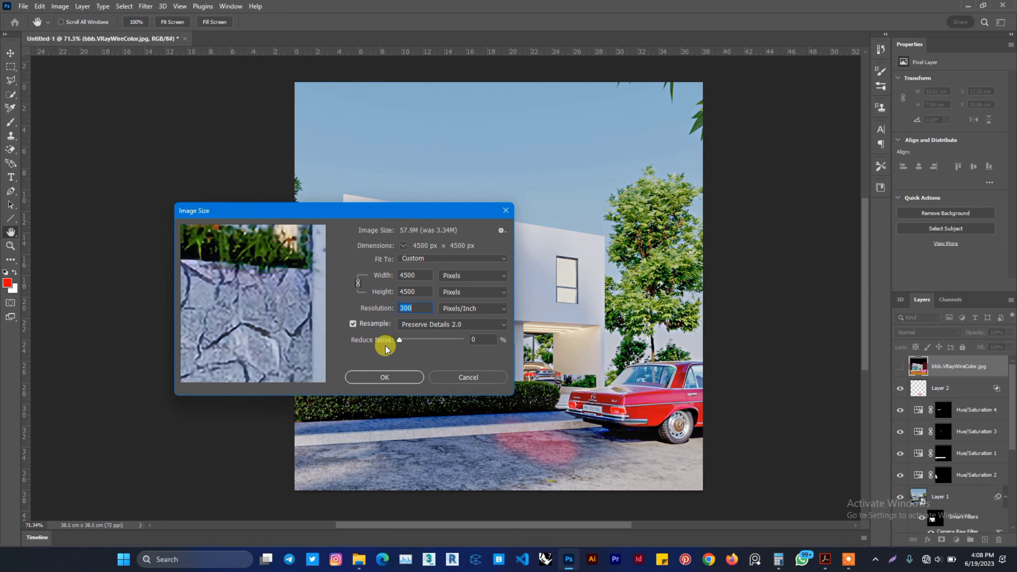
left_click_drag(399, 341, 404, 340)
left_click(399, 380)
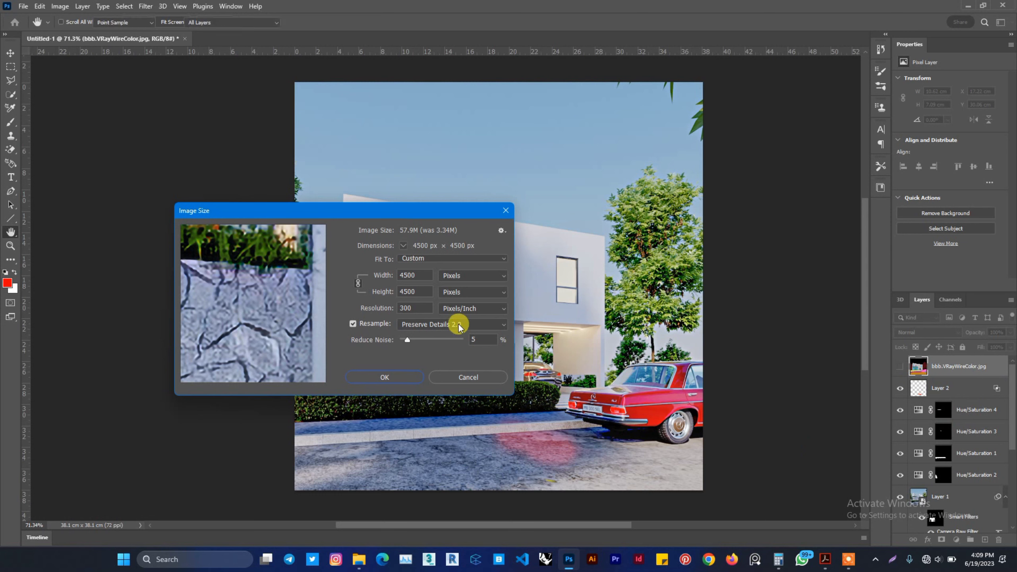
key("Return")
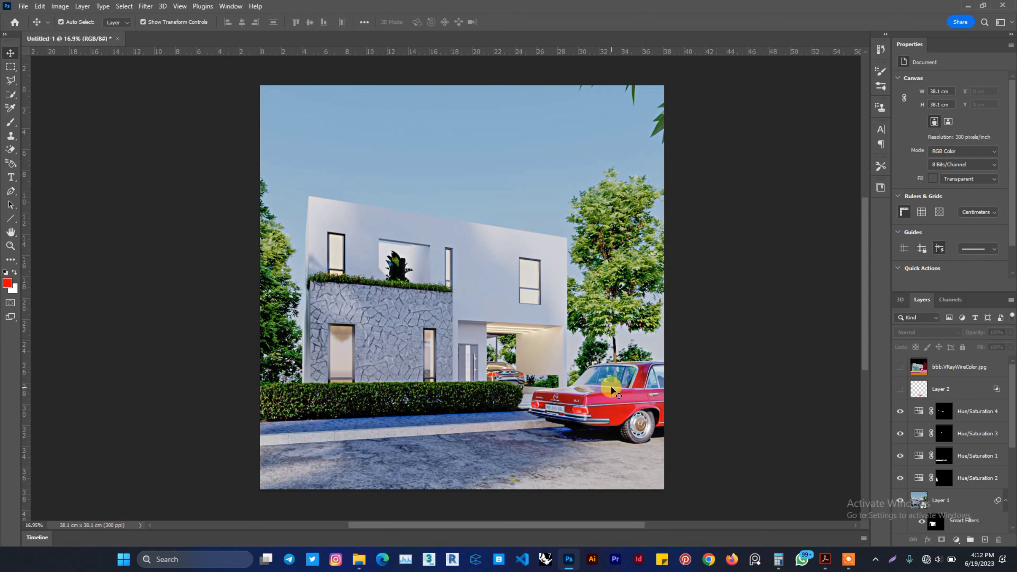
- Stamp all visible layers into a new layer above Hue/Saturation 4 and open the High Pass filter for it
left_click(967, 411)
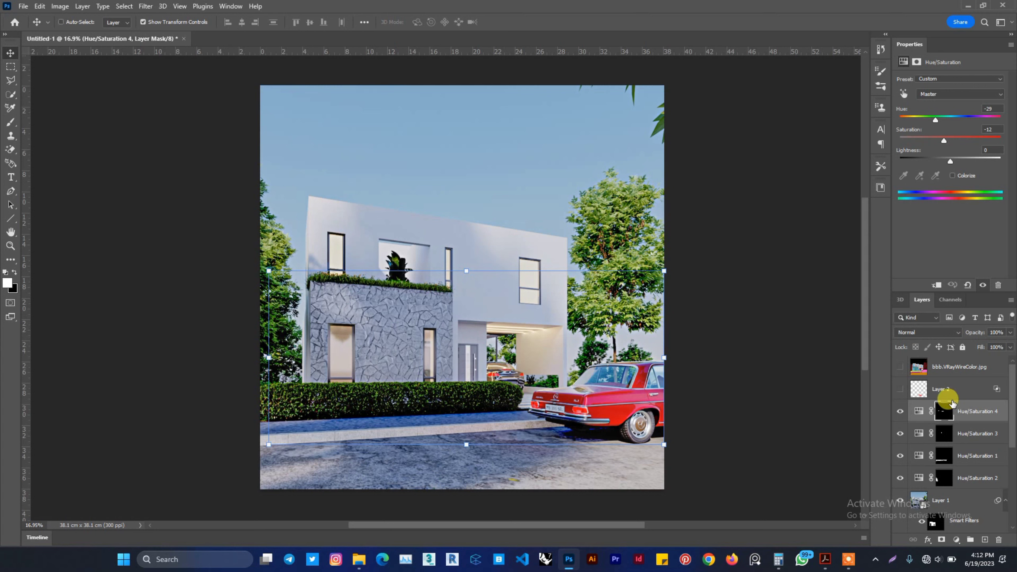
key("ctrl+shift+alt+e")
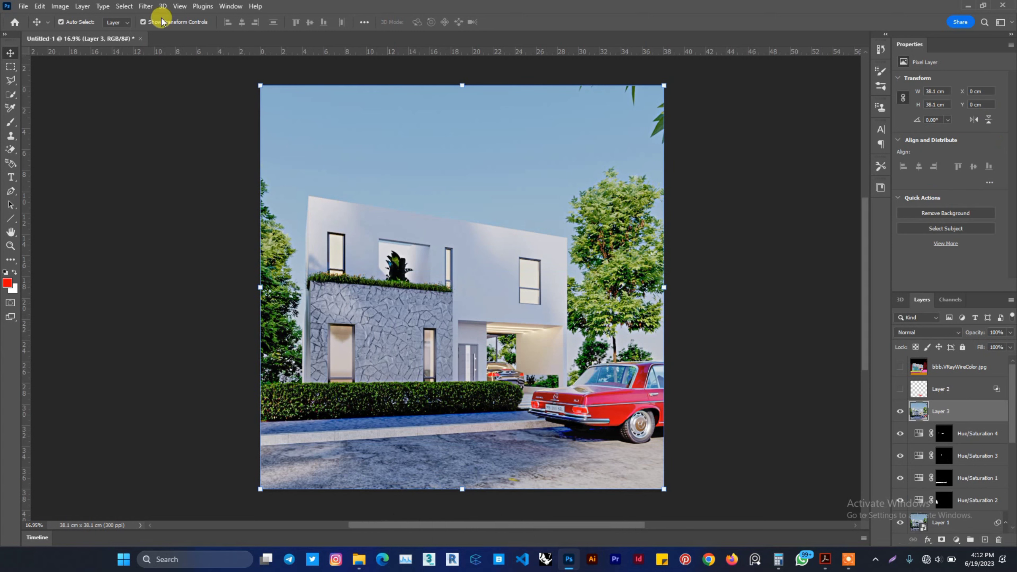
left_click(145, 6)
mouse_move(219, 233)
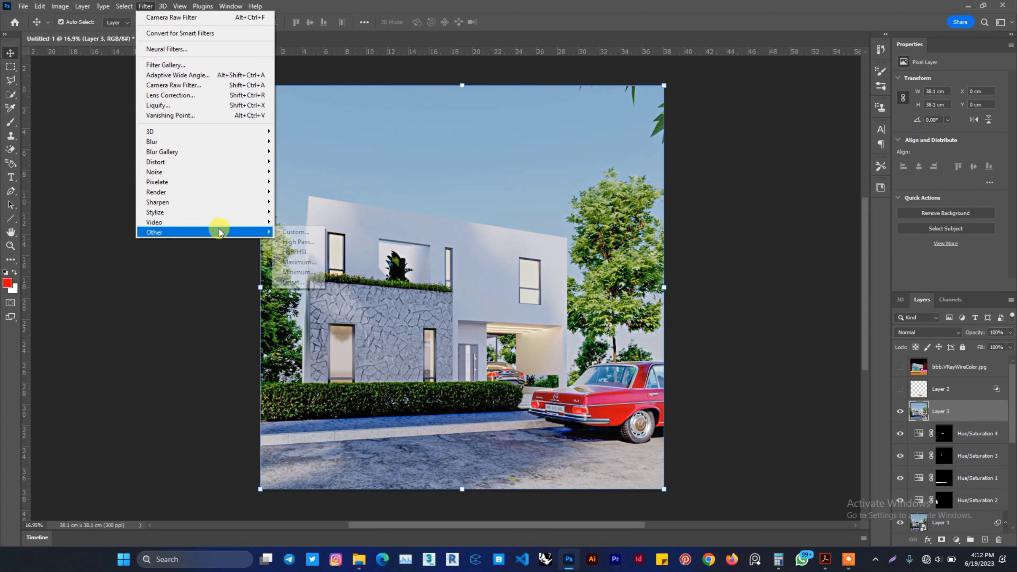
left_click(308, 243)
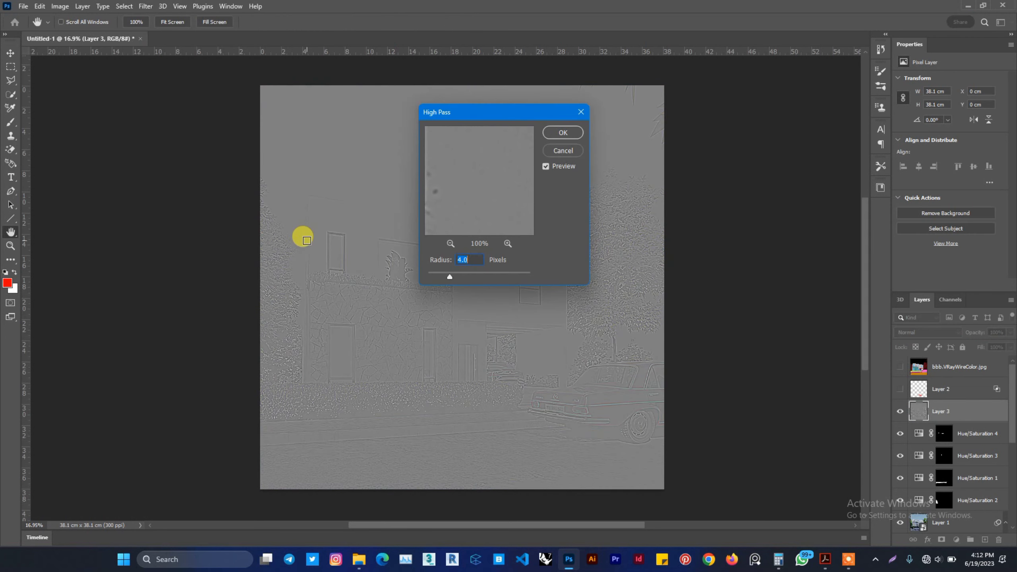
left_click_drag(503, 114, 778, 113)
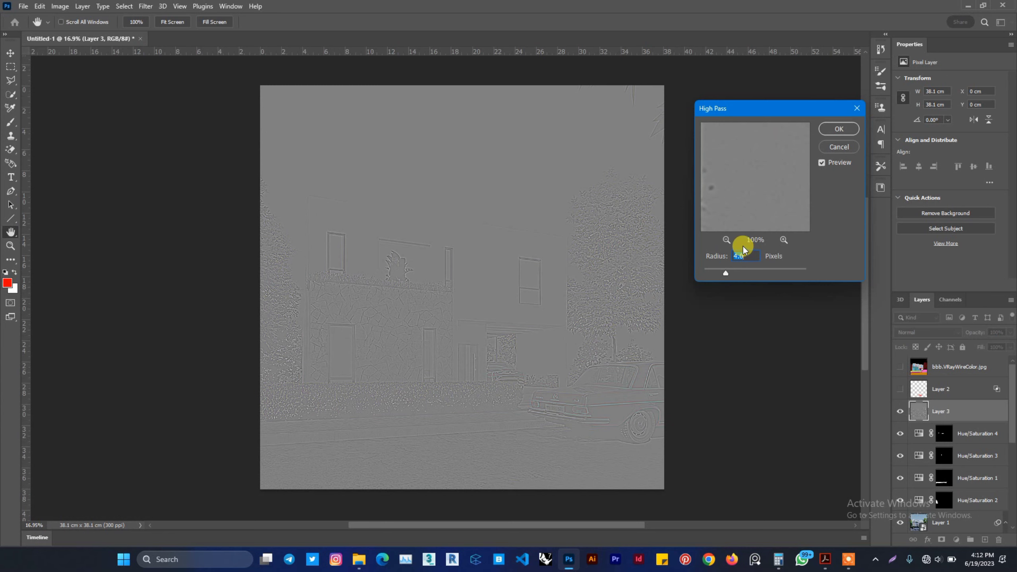
- Try High Pass radii of 1, 2, 3 and 4 pixels, comparing the edge detail in the preview
type("1")
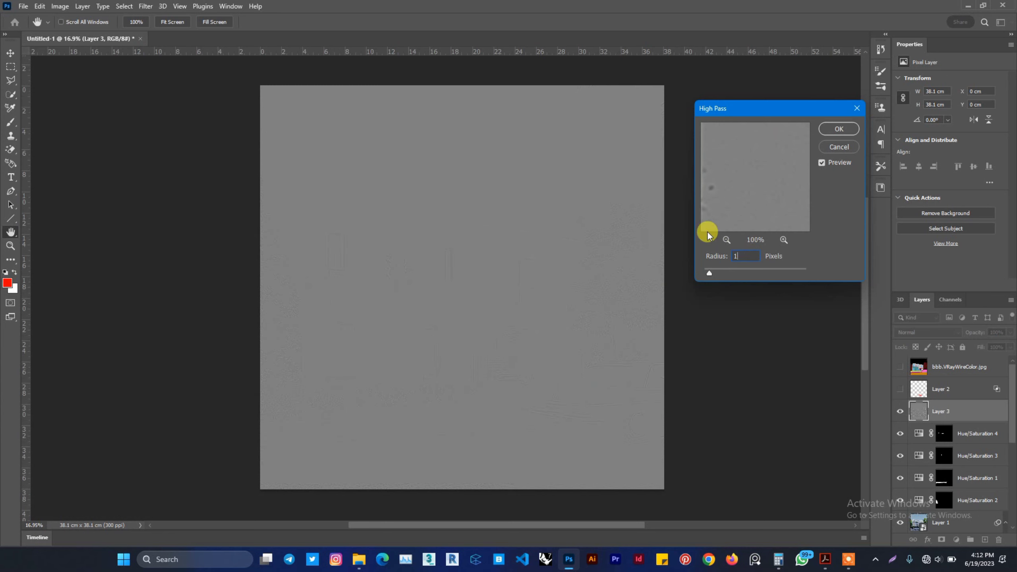
left_click_drag(741, 255, 727, 253)
type("2")
type("3")
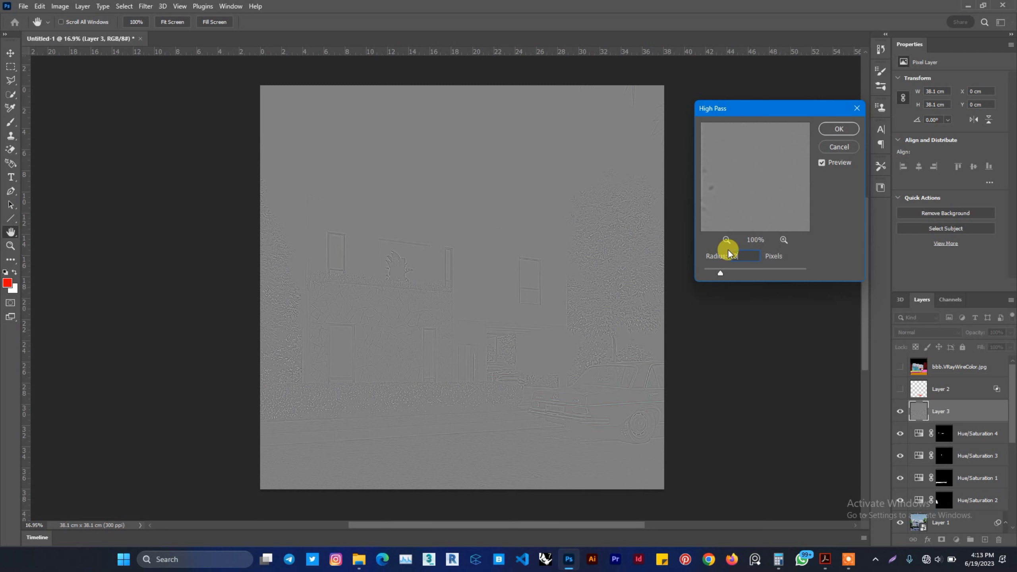
left_click_drag(739, 255, 725, 254)
type("4")
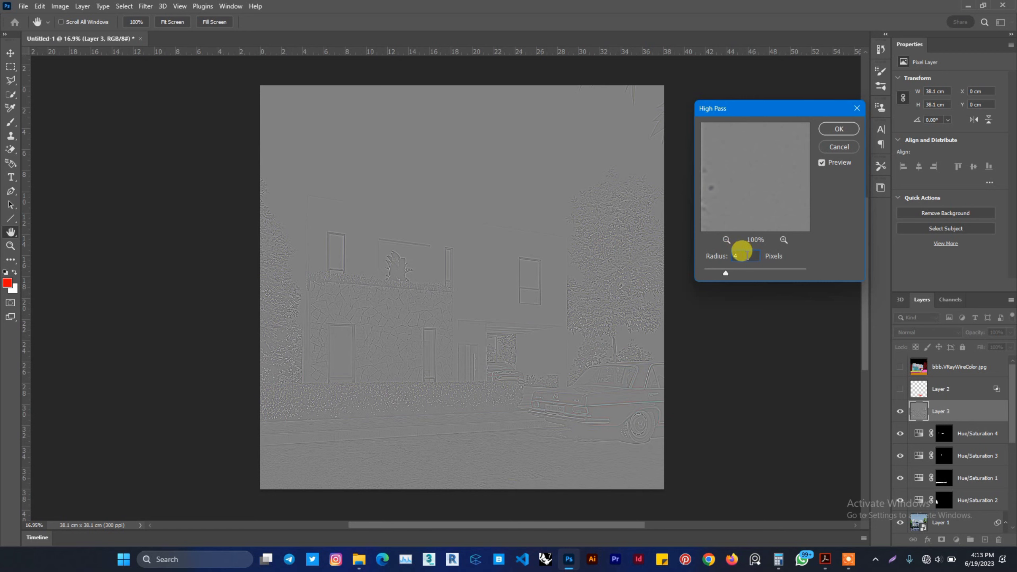
- Apply the High Pass filter with a radius of 3.3 pixels and set the layer's blend mode to Overlay
left_click_drag(744, 255, 728, 252)
type("3")
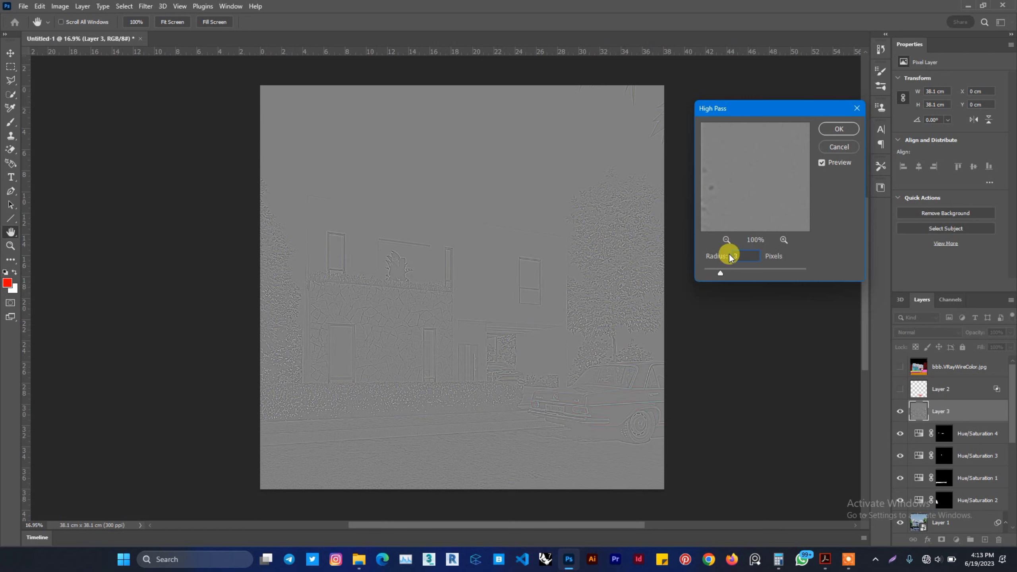
type(".5")
key("BackSpace")
type("3")
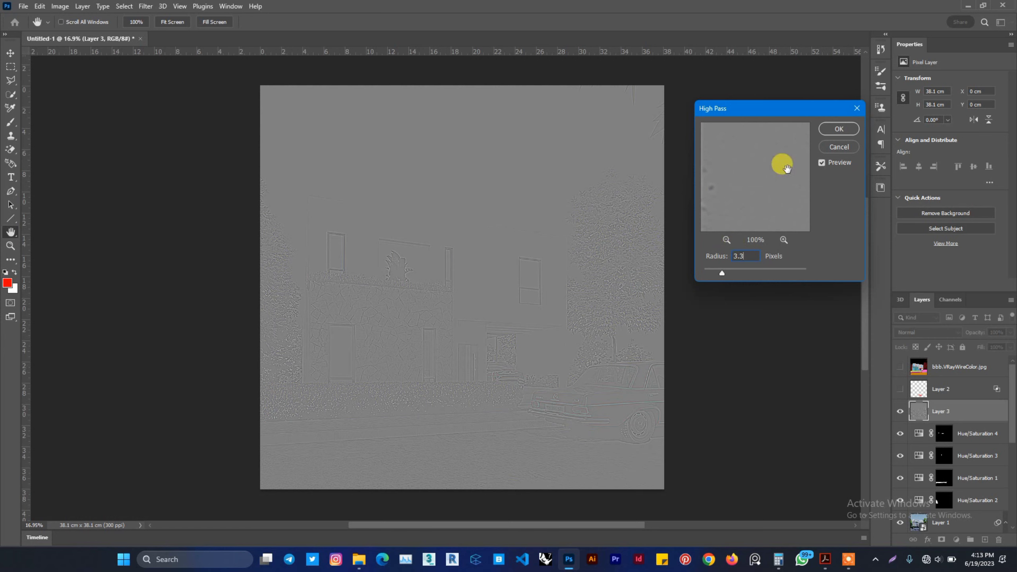
left_click(841, 129)
key("v")
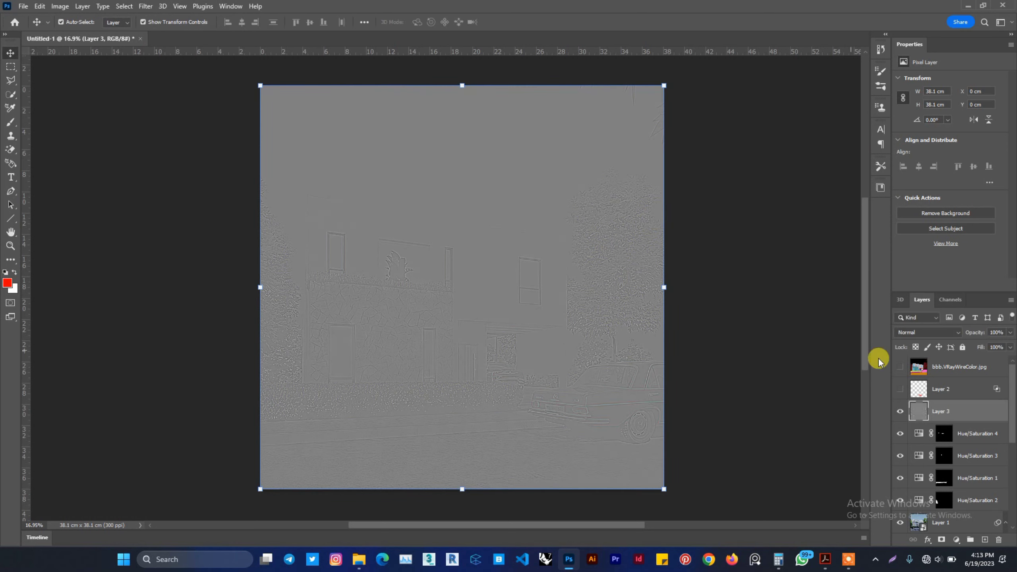
left_click(957, 333)
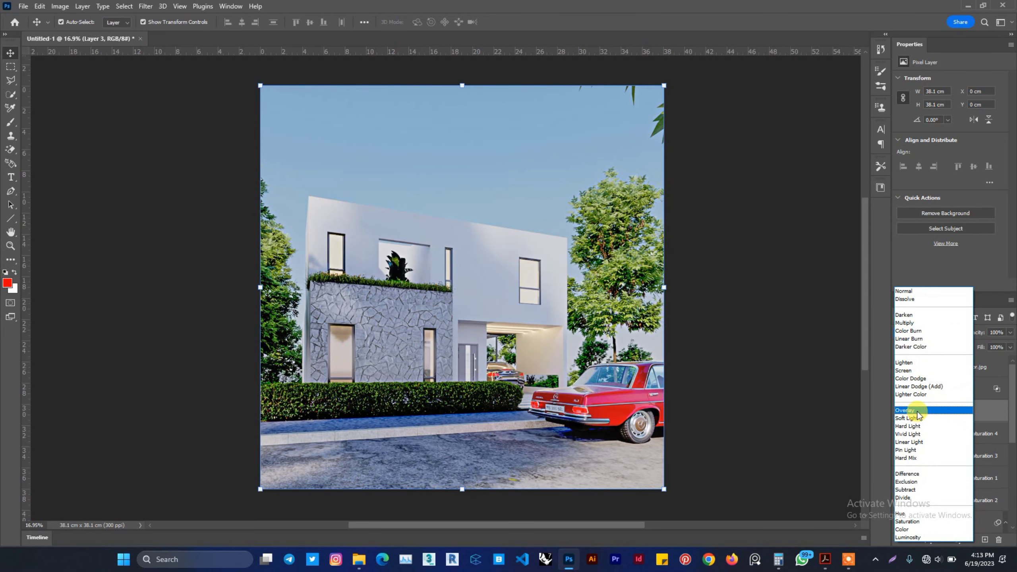
left_click(917, 412)
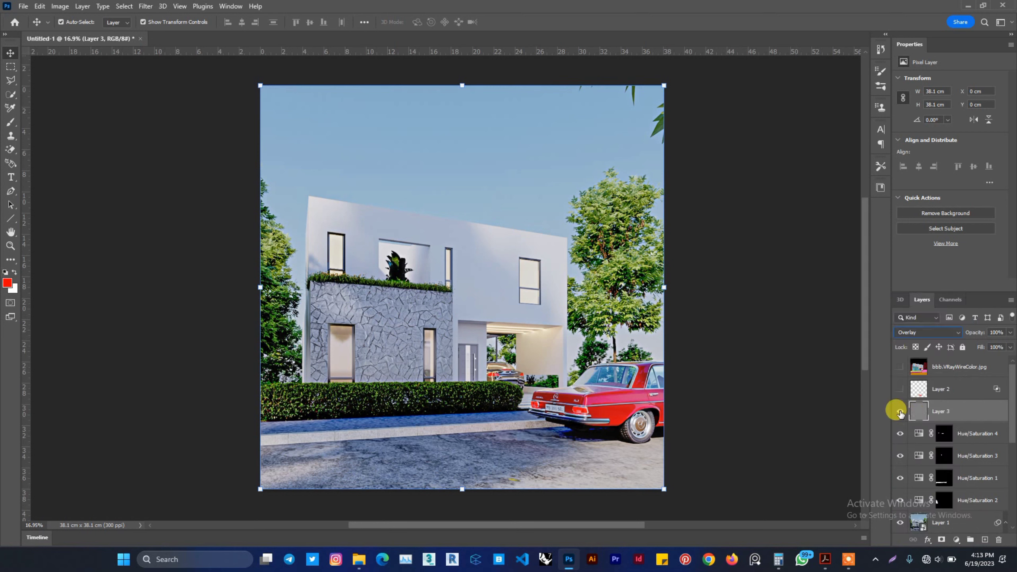
- Compare the render with and without the High Pass layer, in full view and close up on the stone wall and hedge
left_click(901, 412)
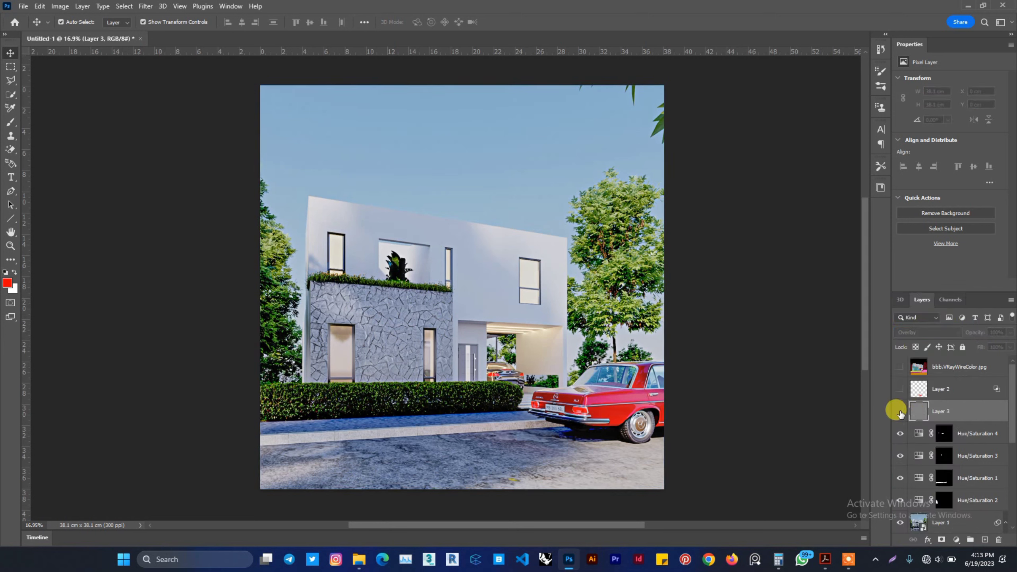
left_click(901, 412)
left_click(900, 412)
left_click(901, 412)
left_click(901, 412)
left_click(900, 413)
scroll(425, 418, "up", 5)
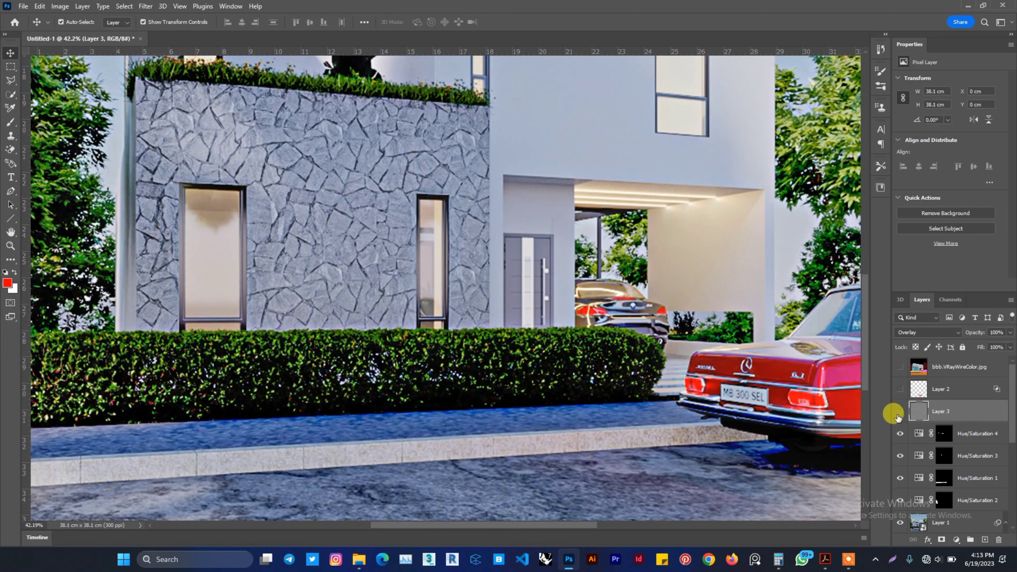
left_click(898, 415)
left_click(898, 415)
scroll(527, 356, "down", 4)
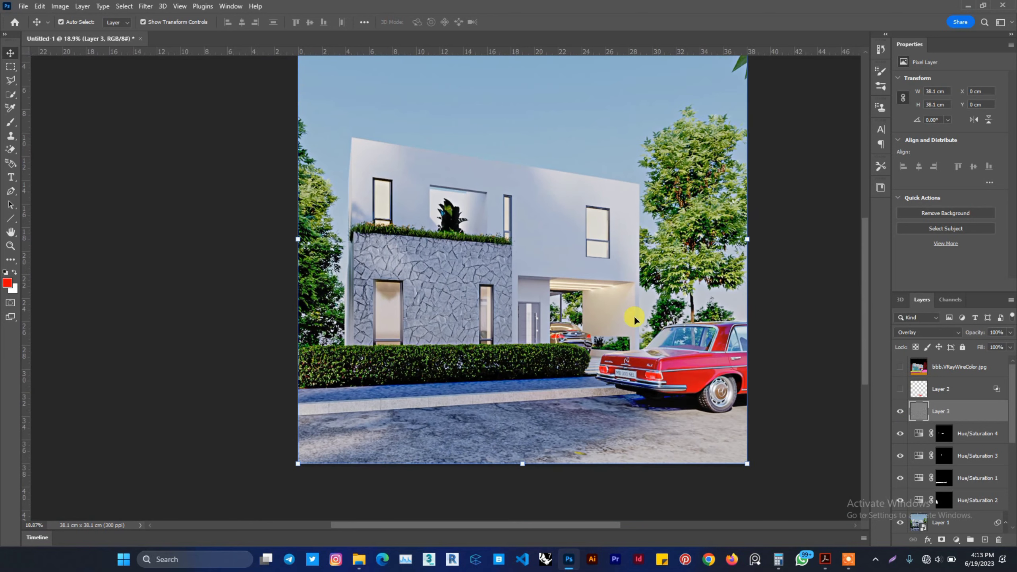
scroll(695, 287, "up", 1)
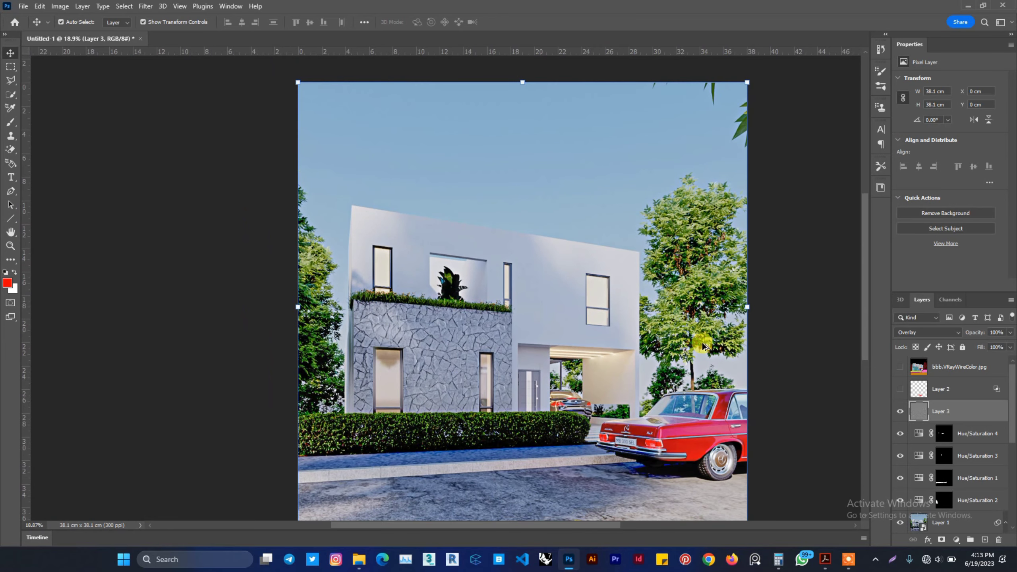
scroll(593, 307, "down", 2)
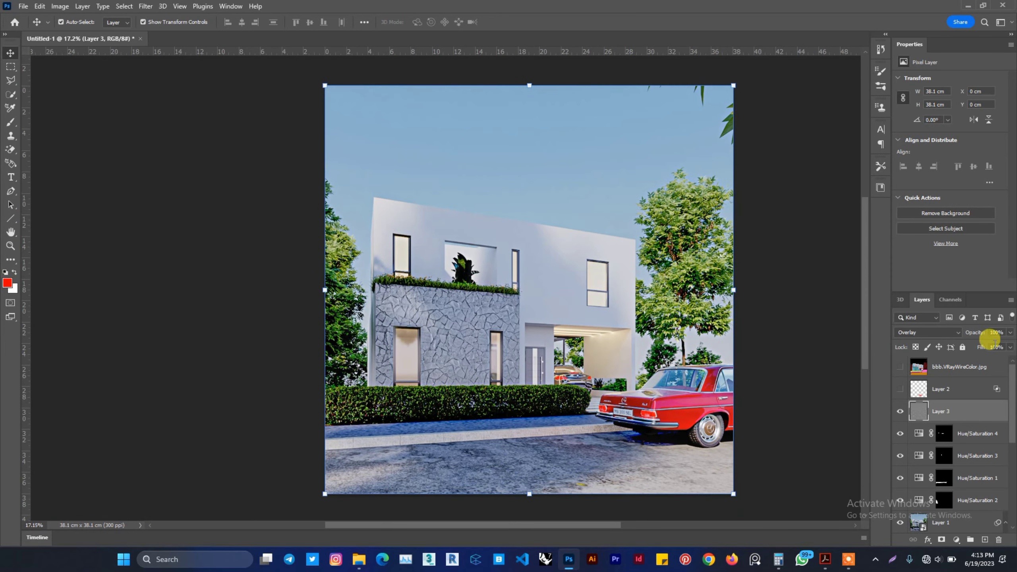
left_click(1007, 347)
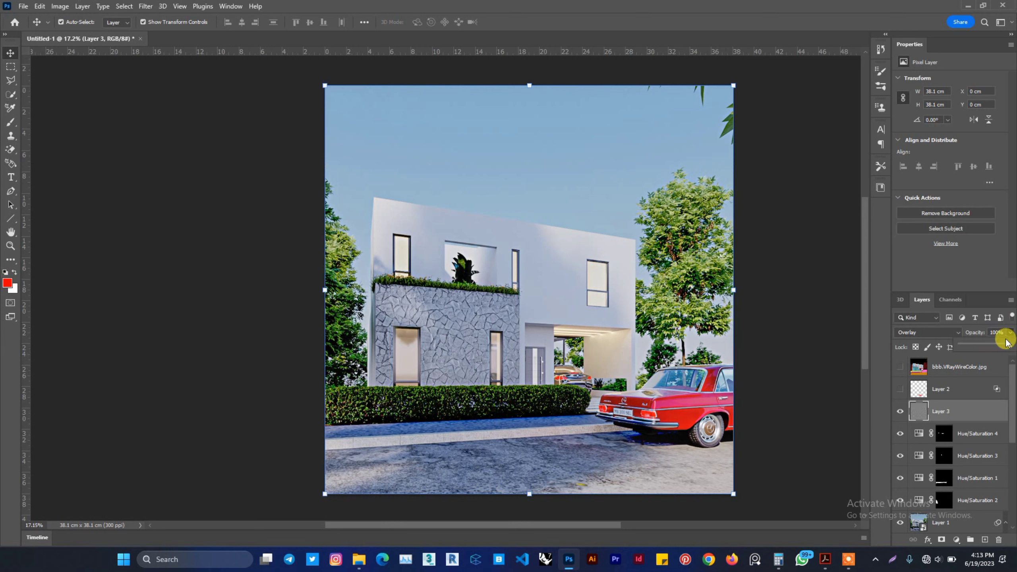
mouse_move(1002, 347)
left_mouse_down()
mouse_move(985, 348)
mouse_move(1013, 348)
left_mouse_up()
- Duplicate the High Pass overlay layer three times to intensify the sharpening
left_click(965, 413)
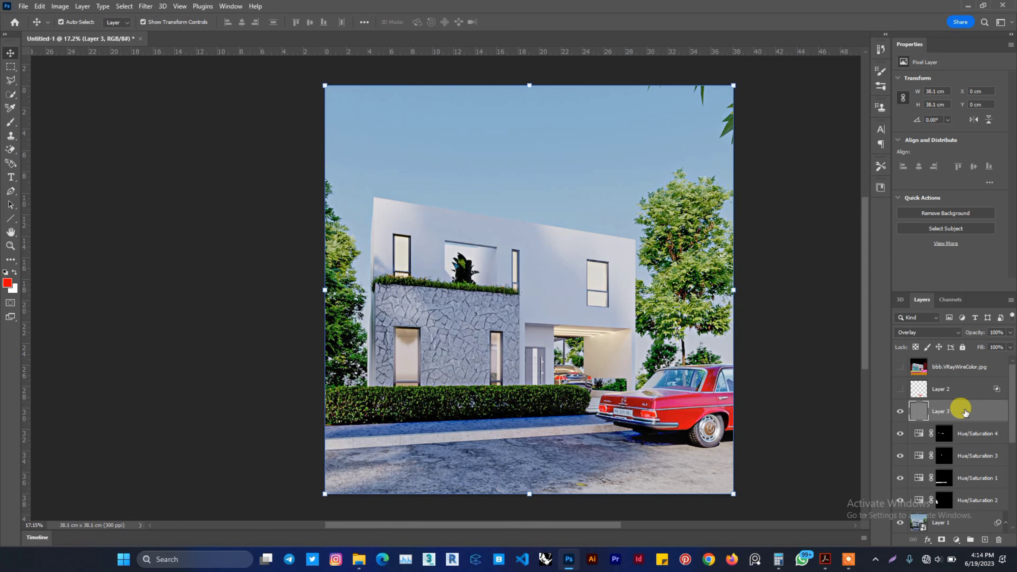
key("ctrl+j")
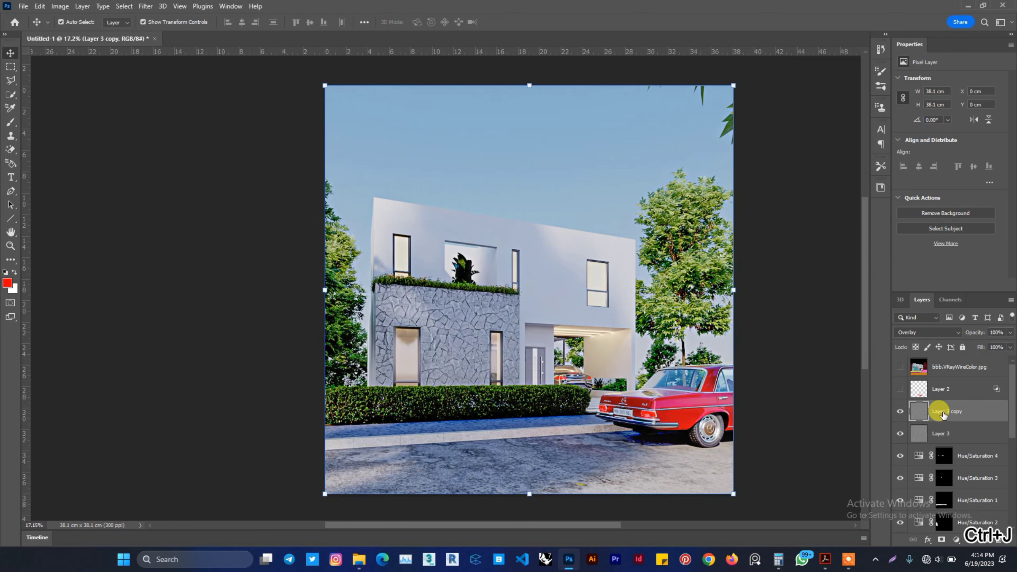
key("ctrl+j")
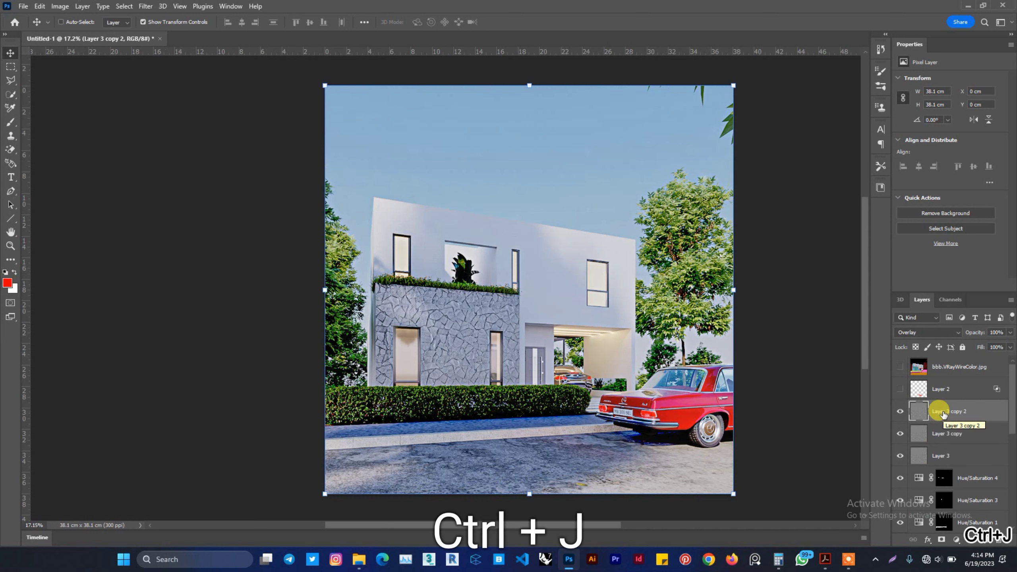
key("ctrl+j")
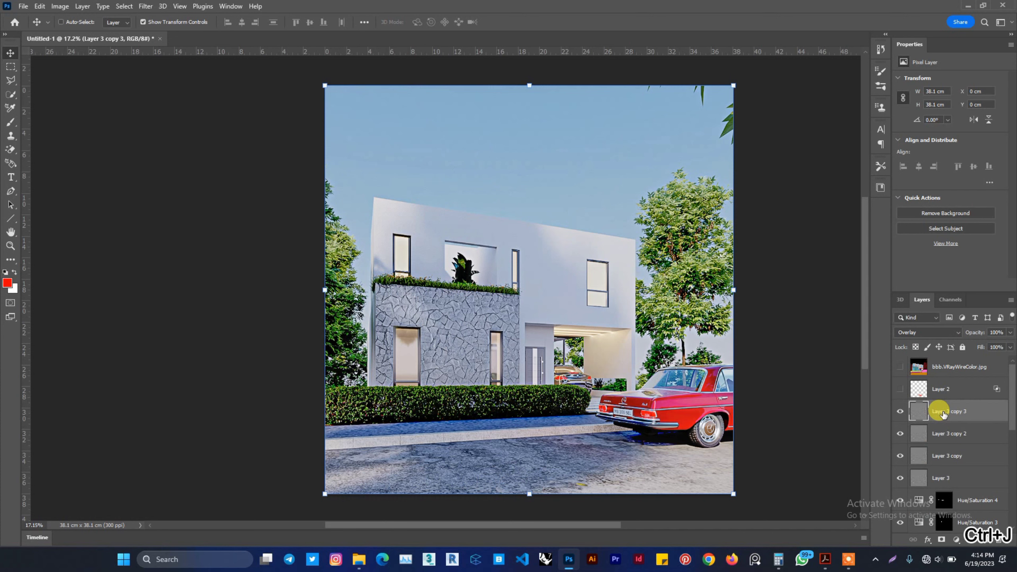
scroll(484, 395, "right", 3)
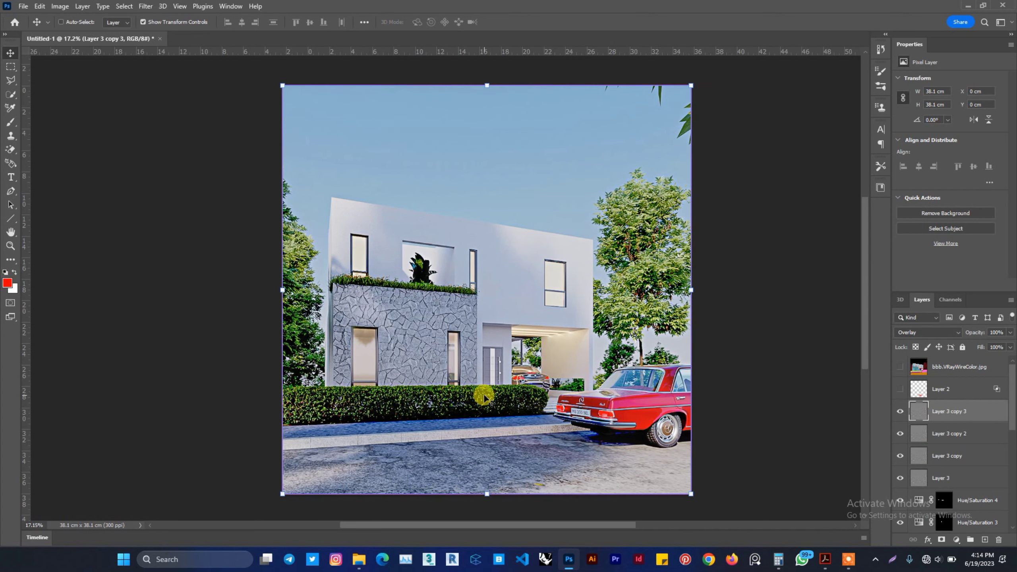
scroll(484, 395, "right", 1)
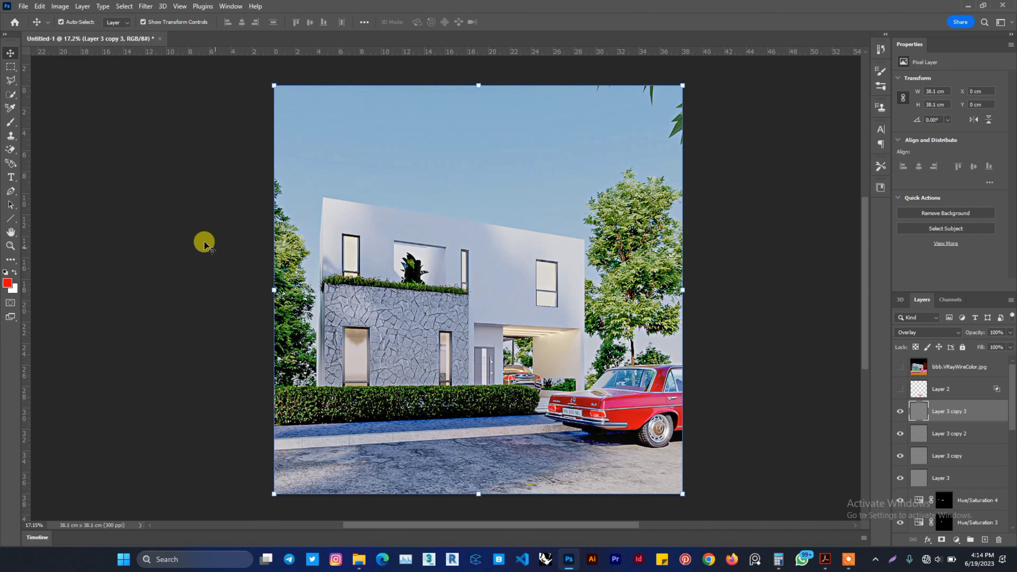
- Open the Export As settings and set the JPG quality to 7
left_click(21, 7)
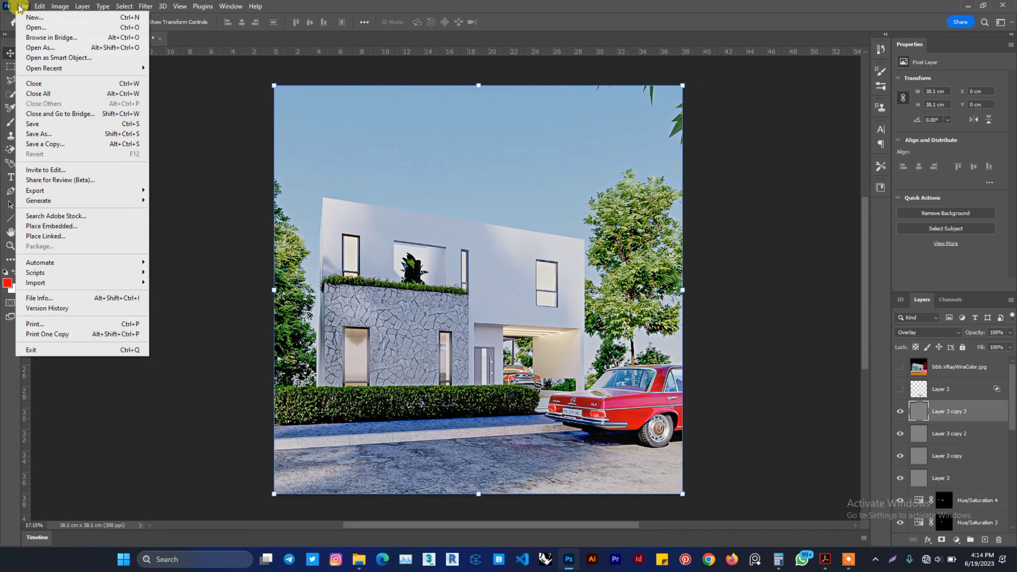
left_click(69, 182)
mouse_move(86, 191)
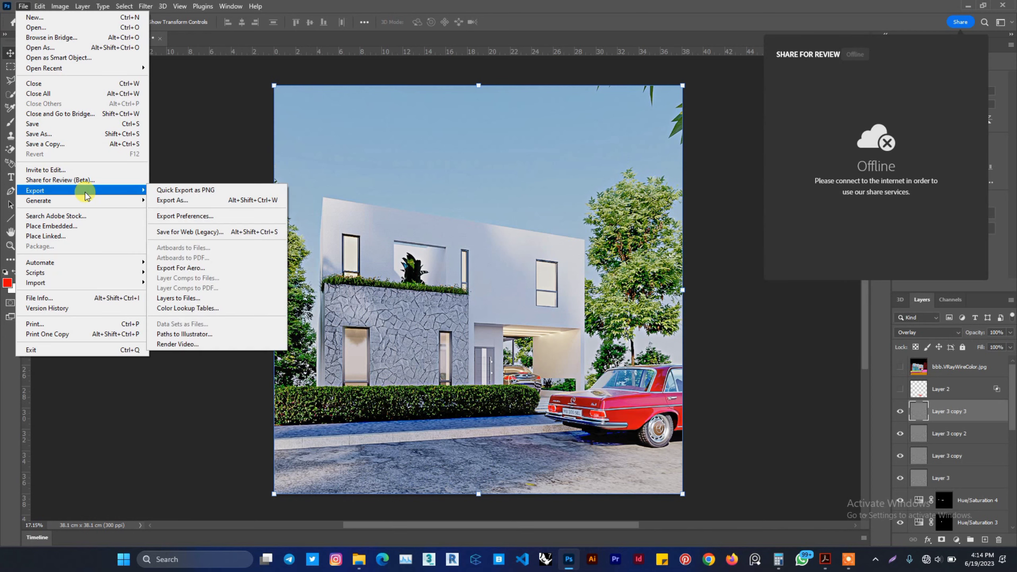
left_click(173, 203)
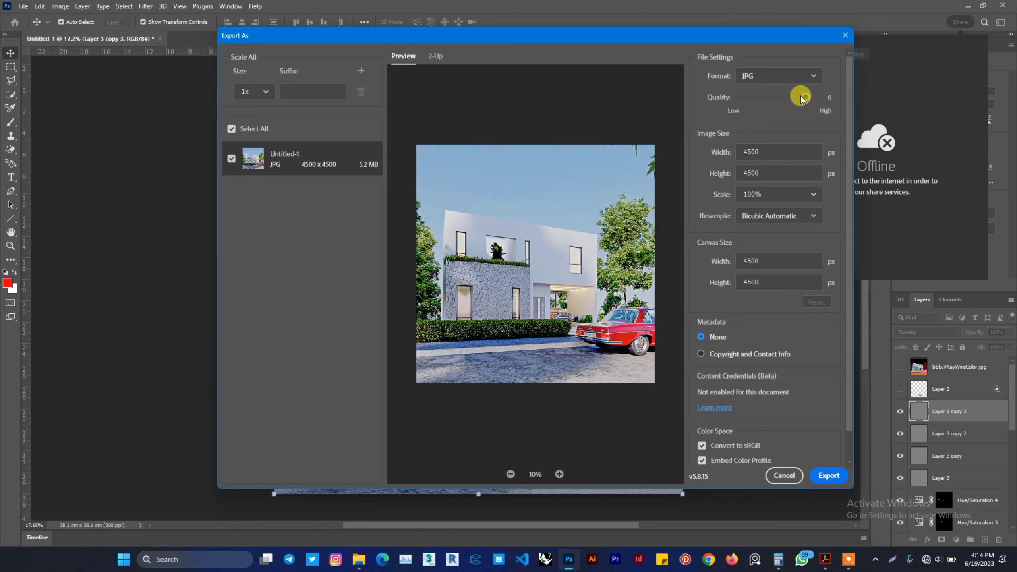
left_click_drag(806, 96, 827, 98)
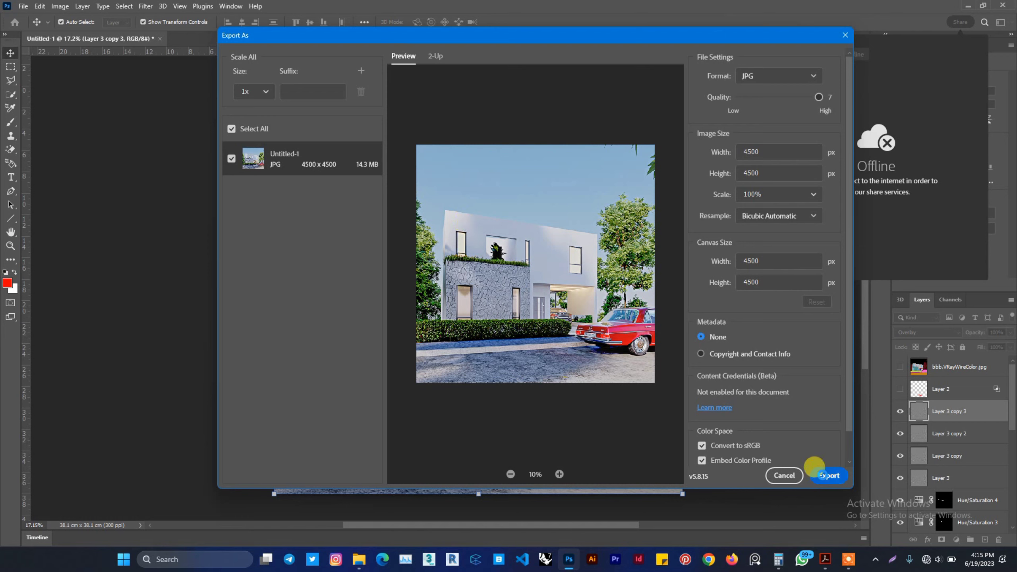
- Export the image as Untitled-1.jpg into the Max folder
left_click(821, 475)
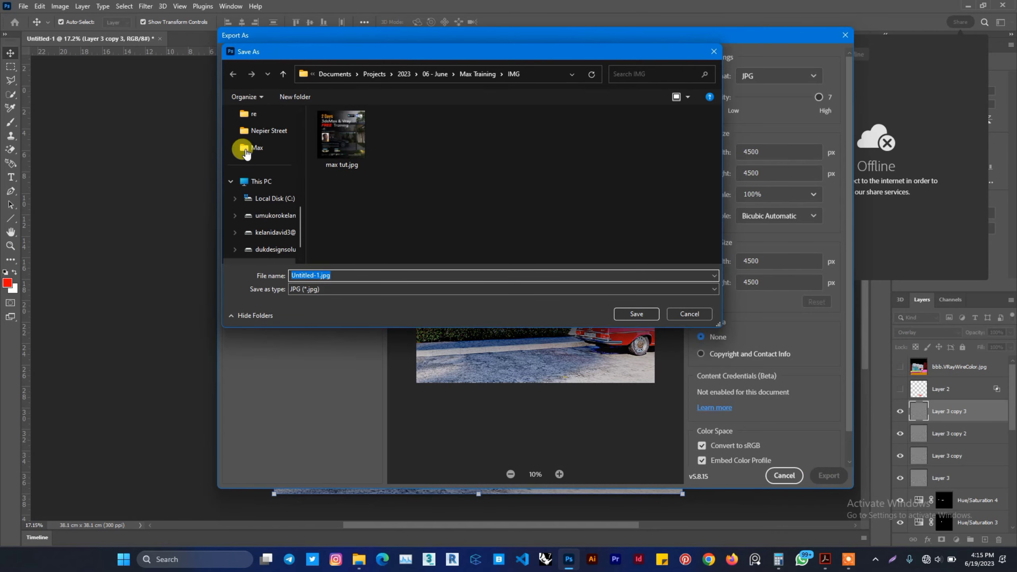
left_click(247, 148)
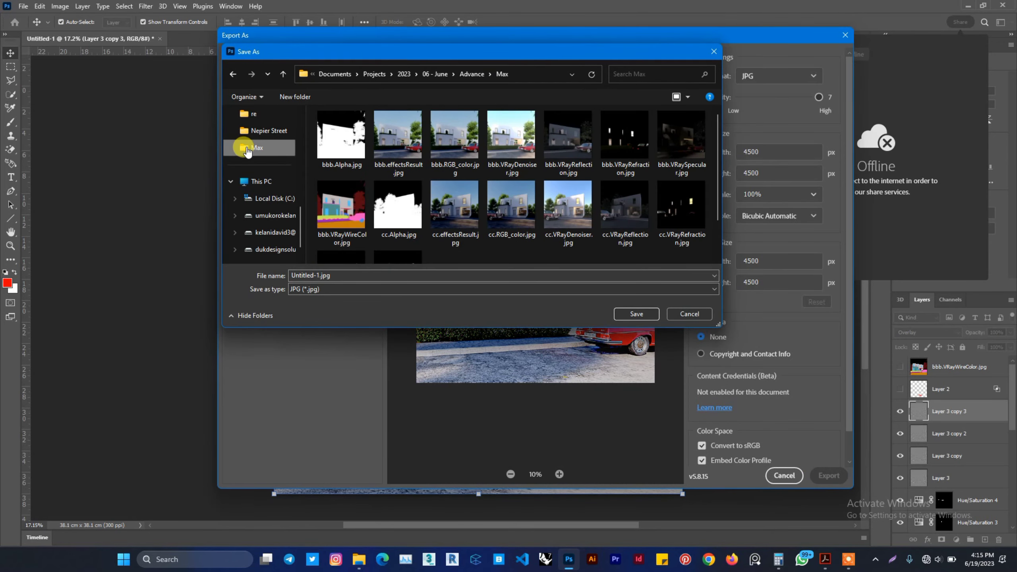
left_click(319, 274)
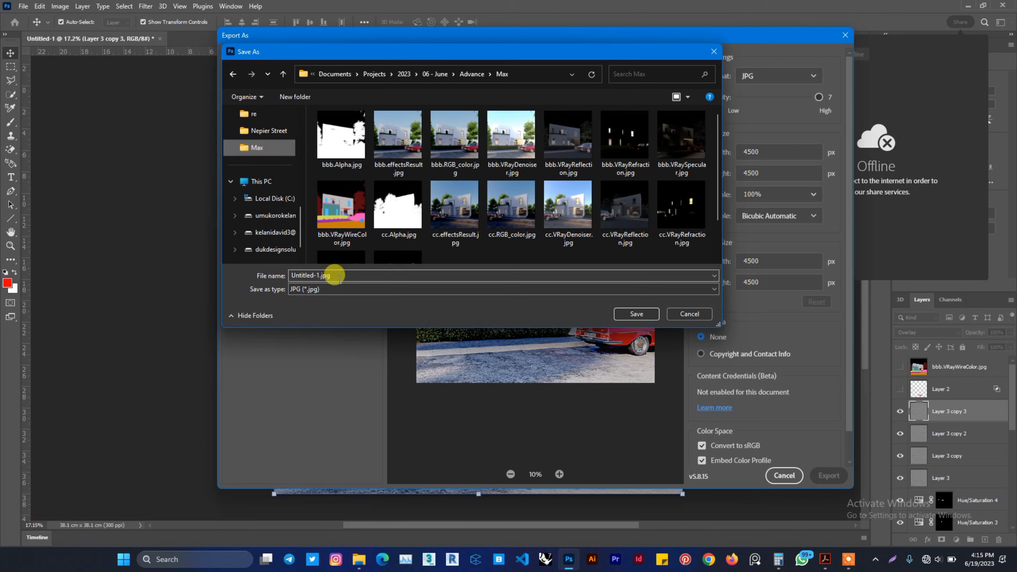
left_click(633, 313)
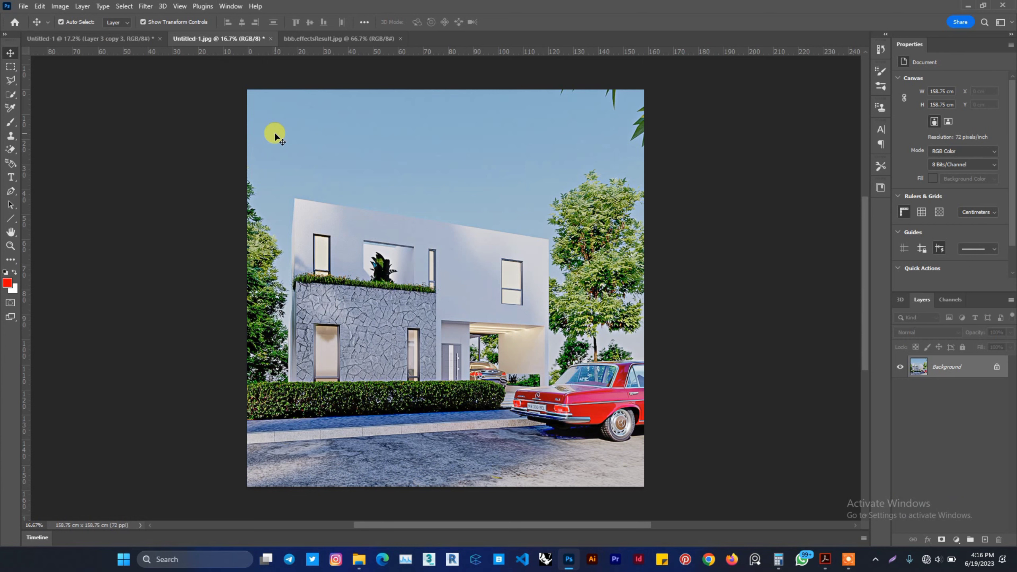
- Compare the exported Untitled-1.jpg with the original render bbb.effectsResult.jpg
left_click(340, 39)
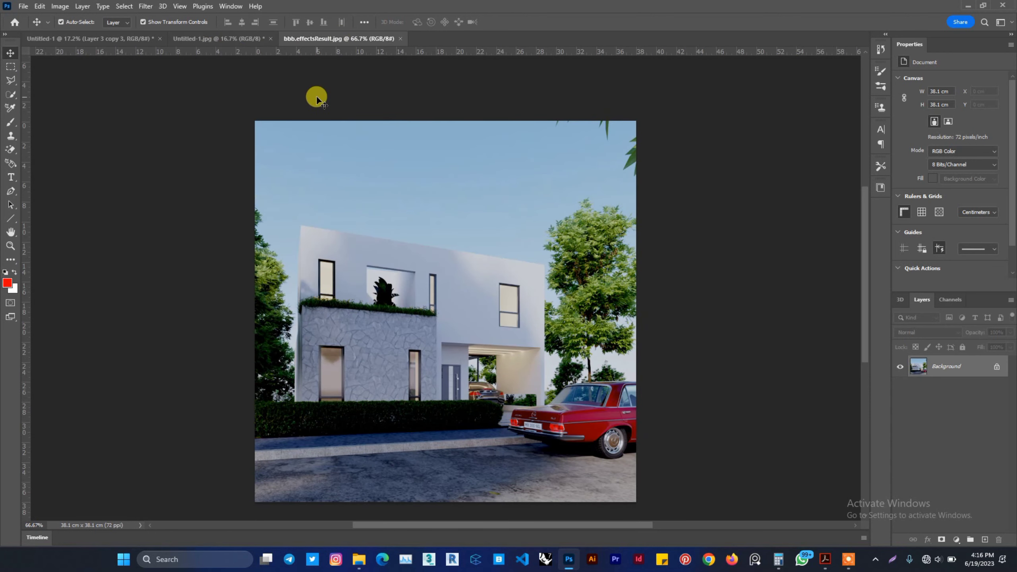
left_click(220, 39)
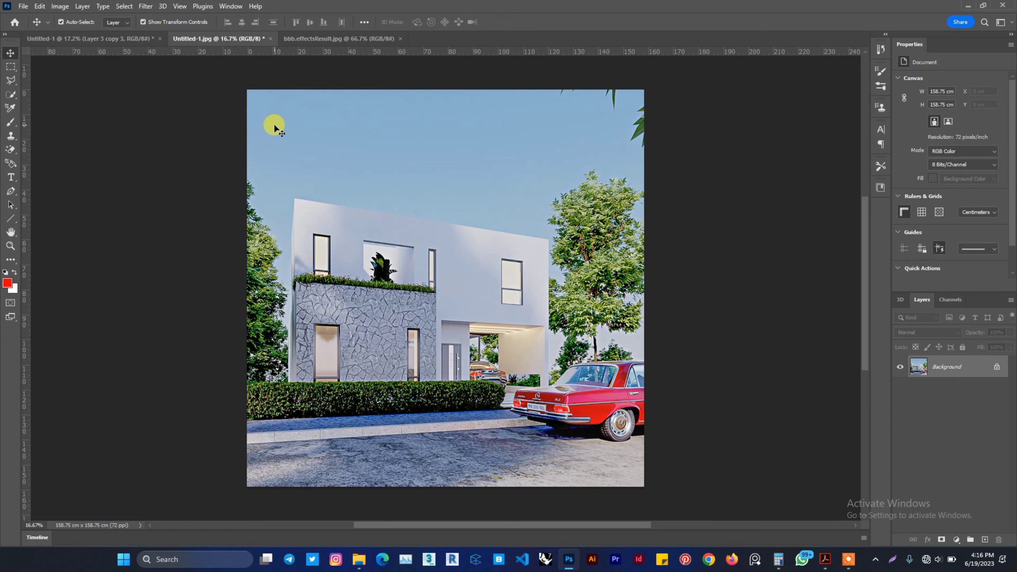
left_click(323, 38)
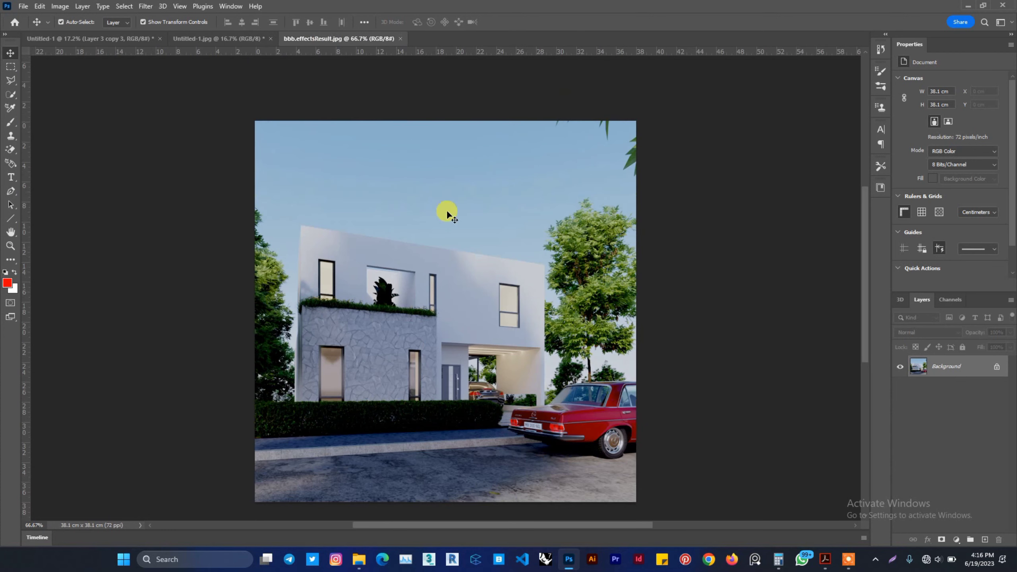
left_click_drag(445, 268, 230, 40)
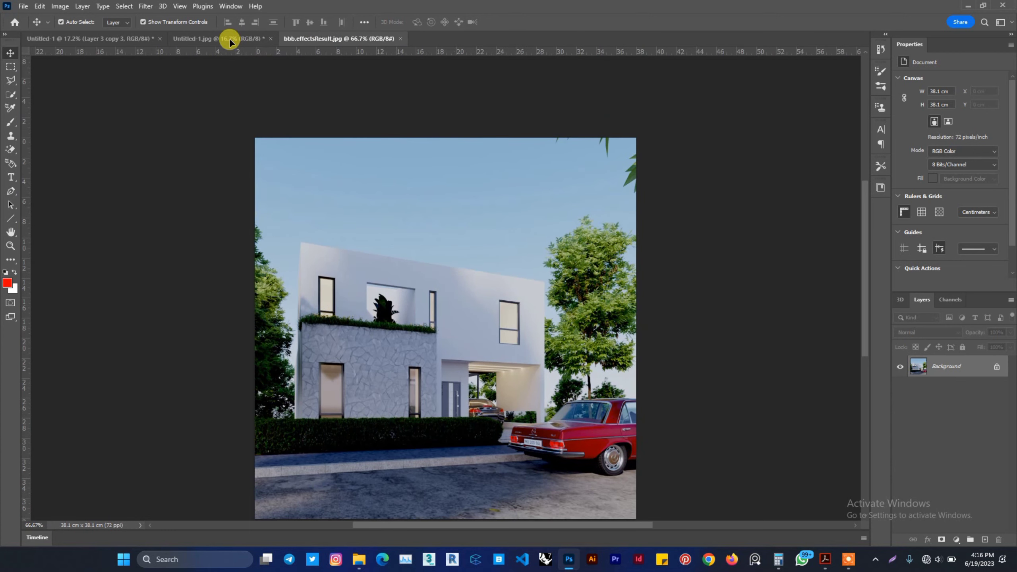